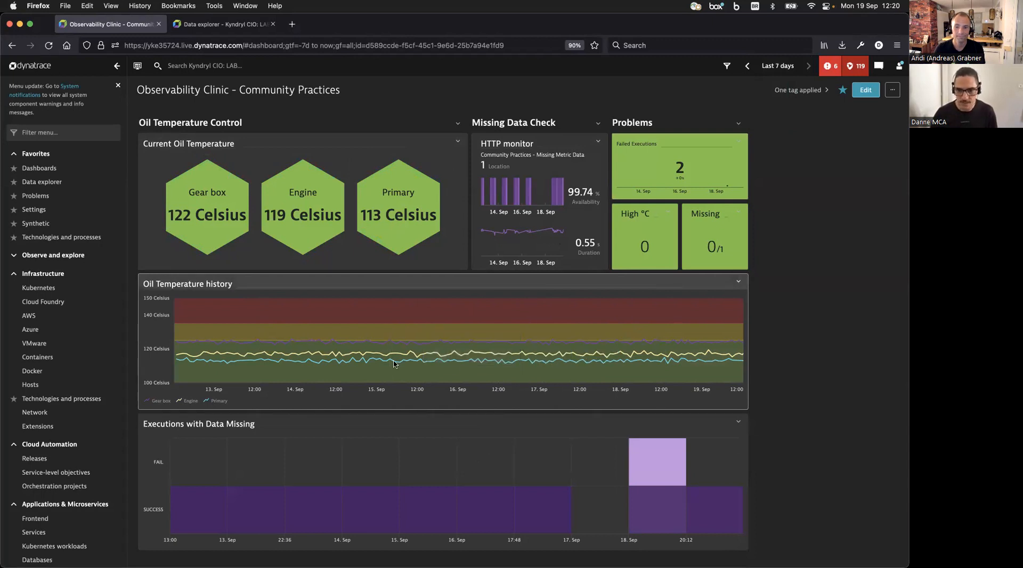
- Switch to the Data explorer page, reload it and show the oil temperature query as code
{"action": "left_click", "coordinate": [203, 26]}
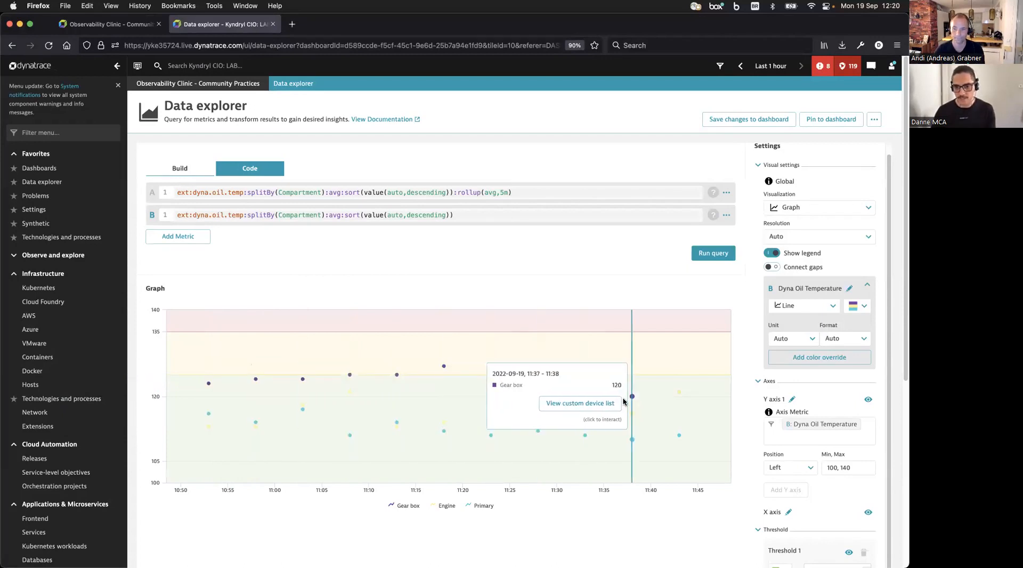
{"action": "key", "text": "super+r"}
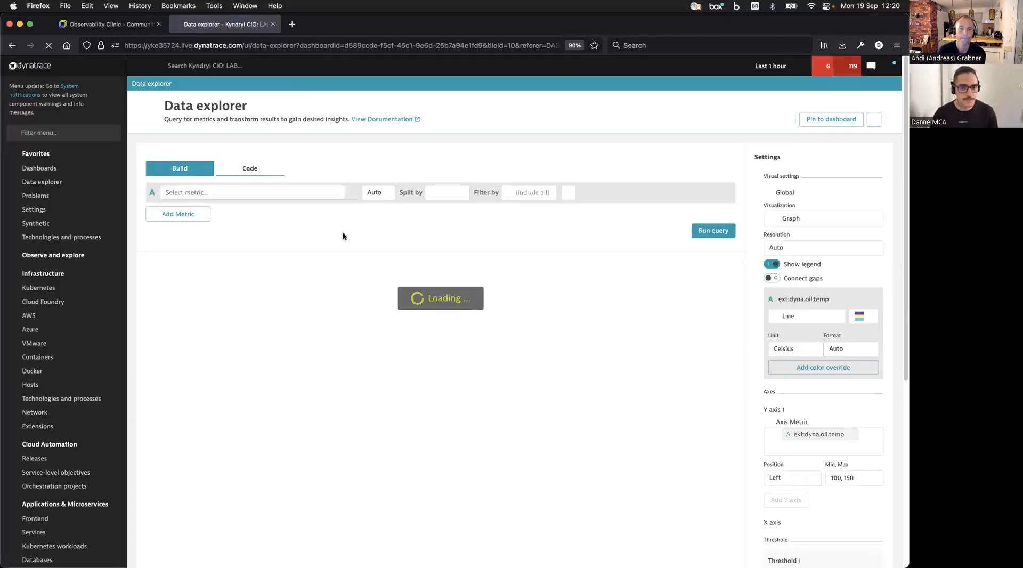
{"action": "left_click", "coordinate": [256, 173]}
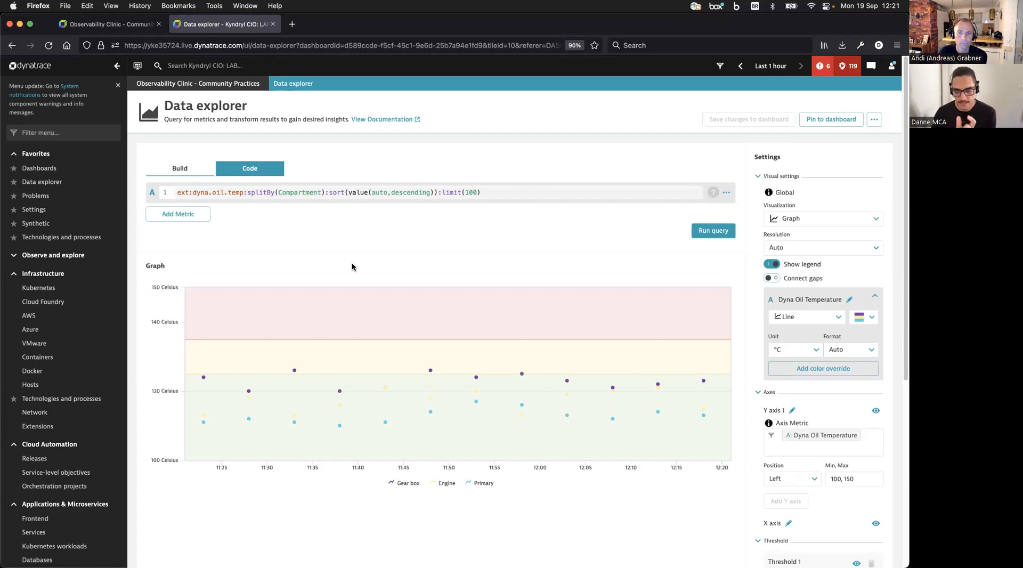
- Add a second metric and copy the full expression of query A into query B
{"action": "left_click", "coordinate": [181, 218]}
{"action": "triple_click", "coordinate": [231, 193]}
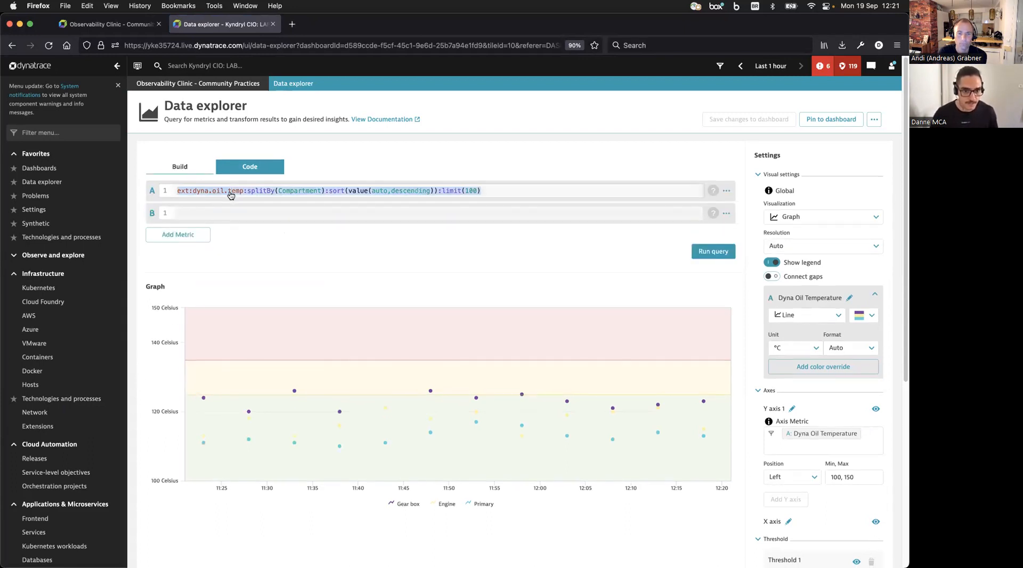
{"action": "key", "text": "ctrl+c"}
{"action": "left_click", "coordinate": [224, 215]}
{"action": "key", "text": "ctrl+v"}
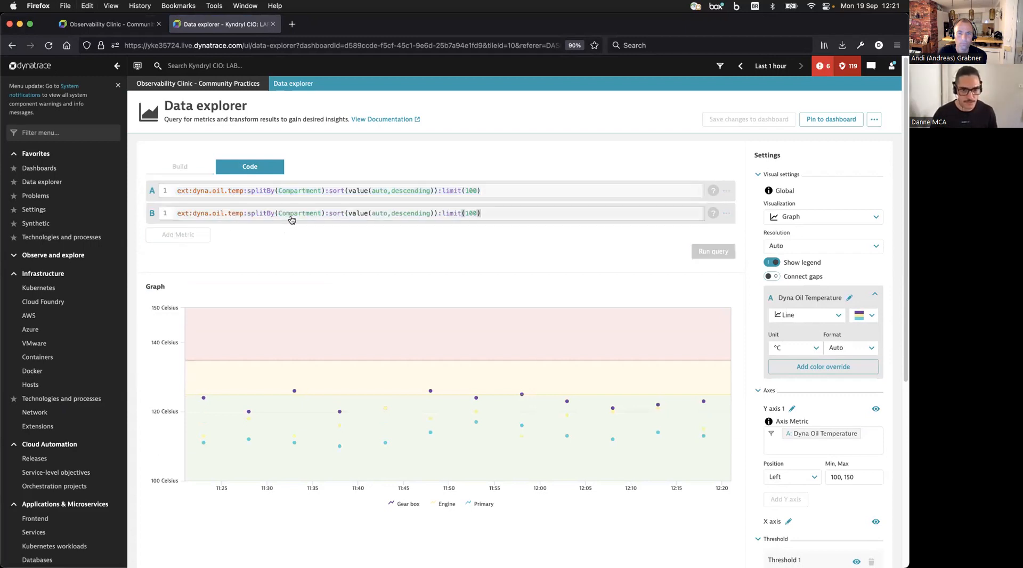
- Insert the avg aggregation between splitBy(Compartment) and sort in query B
{"action": "left_click", "coordinate": [329, 215]}
{"action": "type", "text": "av"}
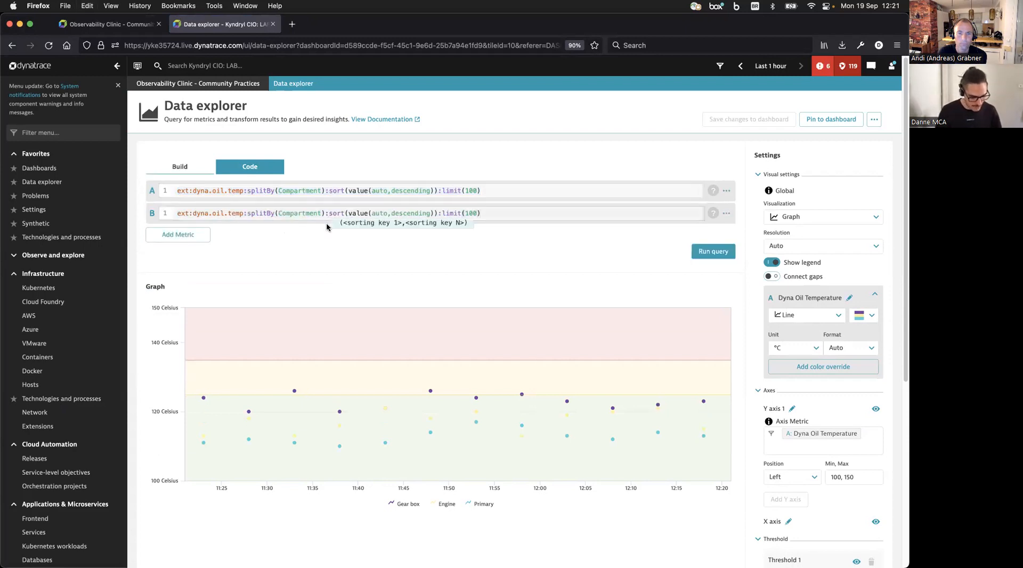
{"action": "type", "text": "g"}
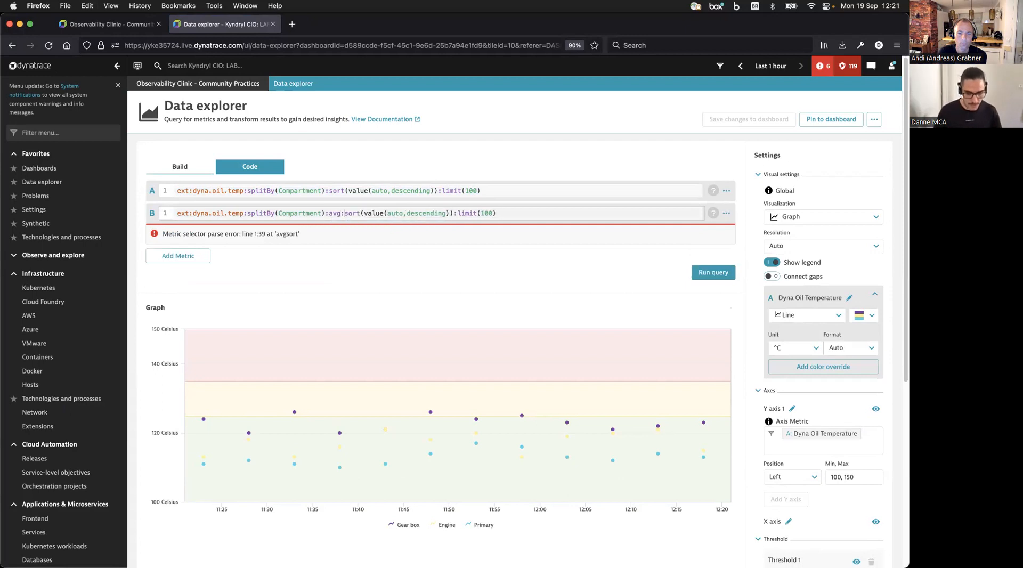
{"action": "type", "text": ":"}
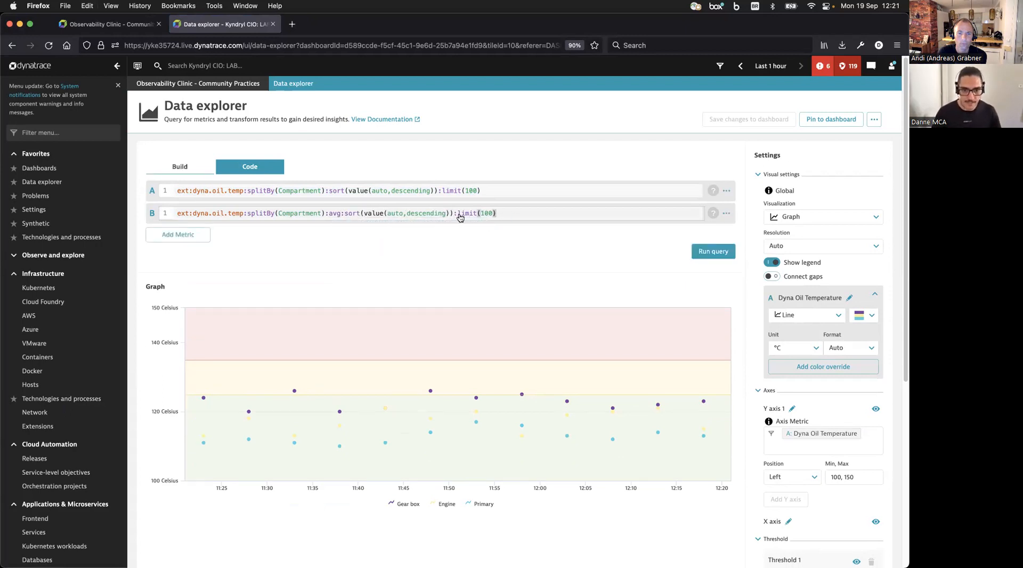
- Replace limit(100) in query B with rollup(avg,5m) and run the query
{"action": "left_click_drag", "start_coordinate": [458, 216], "coordinate": [528, 220]}
{"action": "type", "text": "roll"}
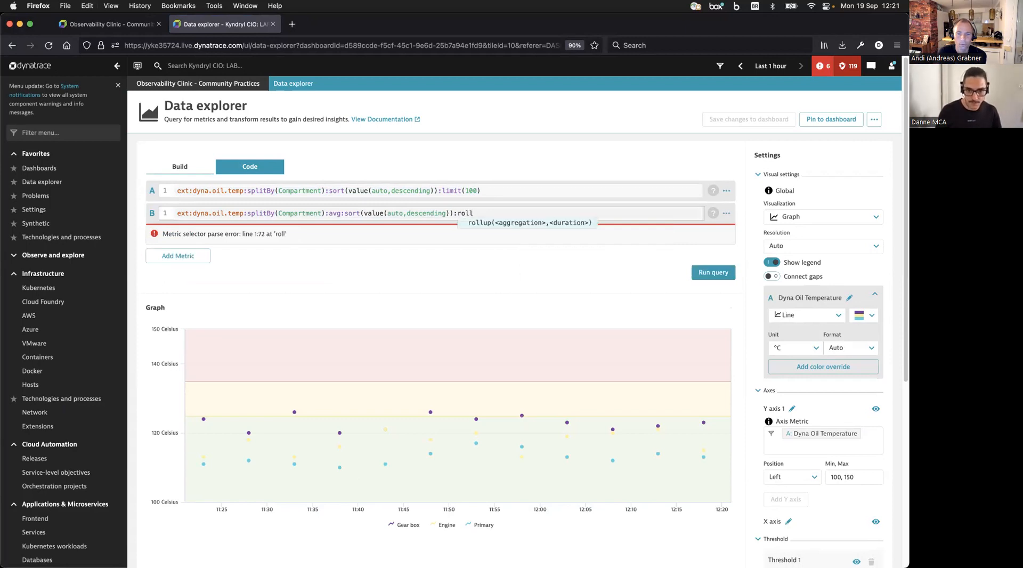
{"action": "left_click", "coordinate": [520, 223]}
{"action": "left_click", "coordinate": [484, 215]}
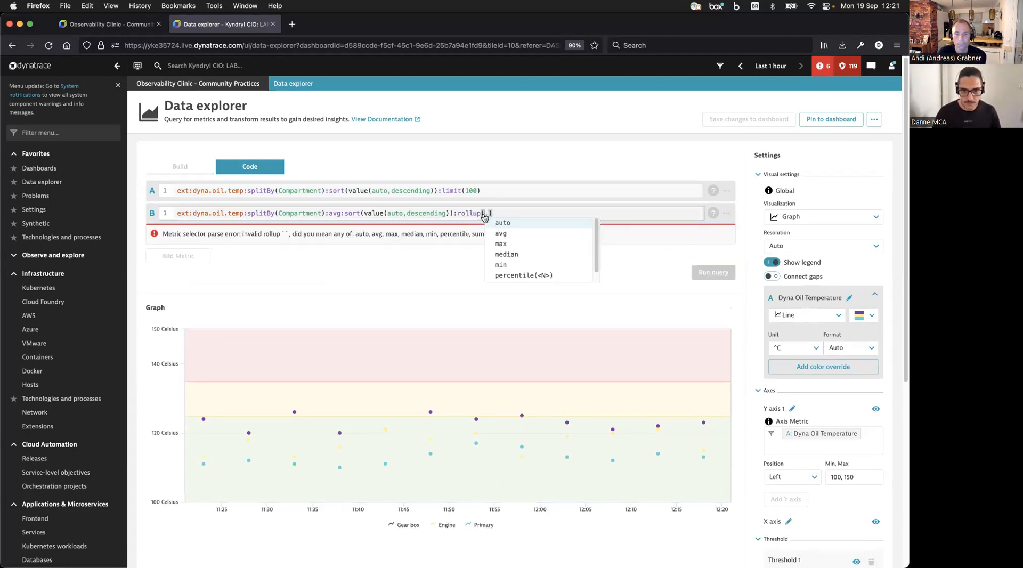
{"action": "type", "text": "avg"}
{"action": "left_click", "coordinate": [499, 222]}
{"action": "type", "text": "5m"}
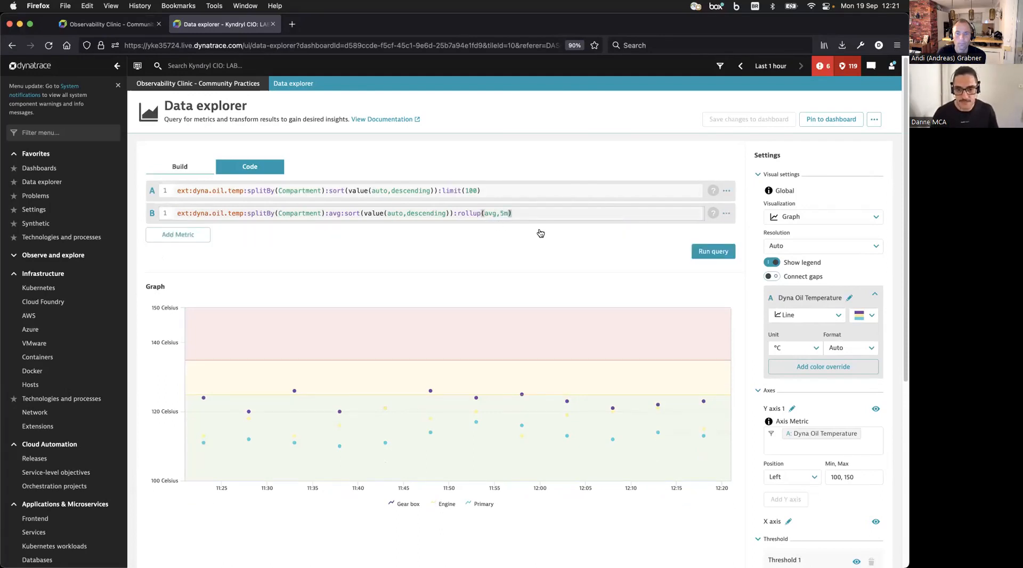
{"action": "left_click", "coordinate": [694, 254]}
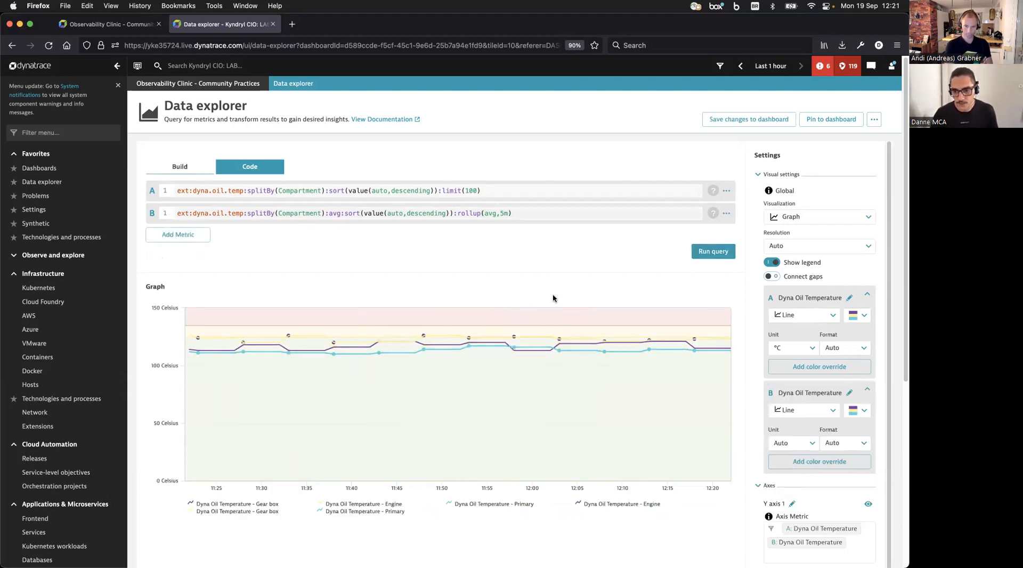
- Try a rollup duration of 90m in query B
{"action": "left_click_drag", "start_coordinate": [522, 216], "coordinate": [220, 200]}
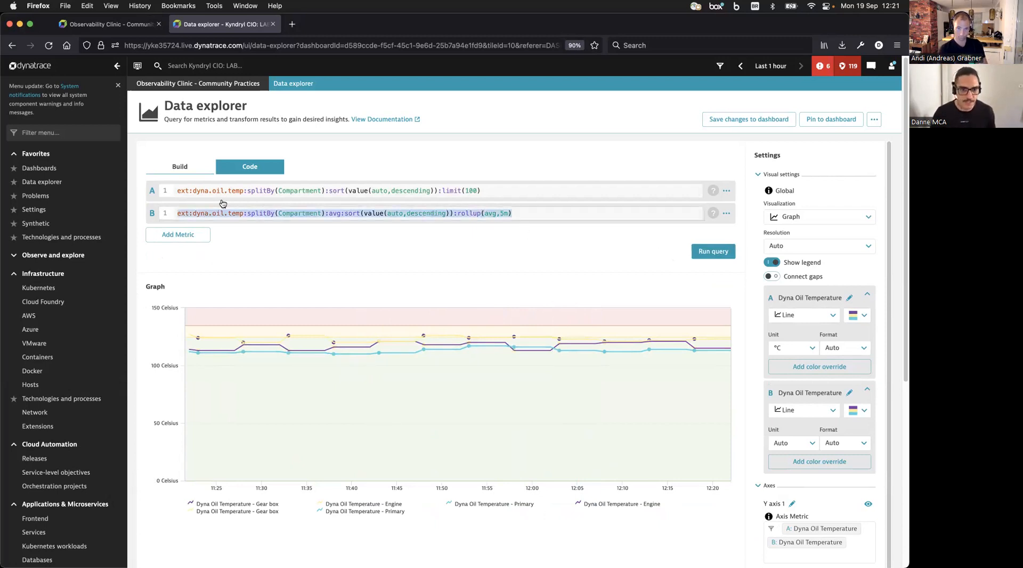
{"action": "left_click", "coordinate": [502, 216]}
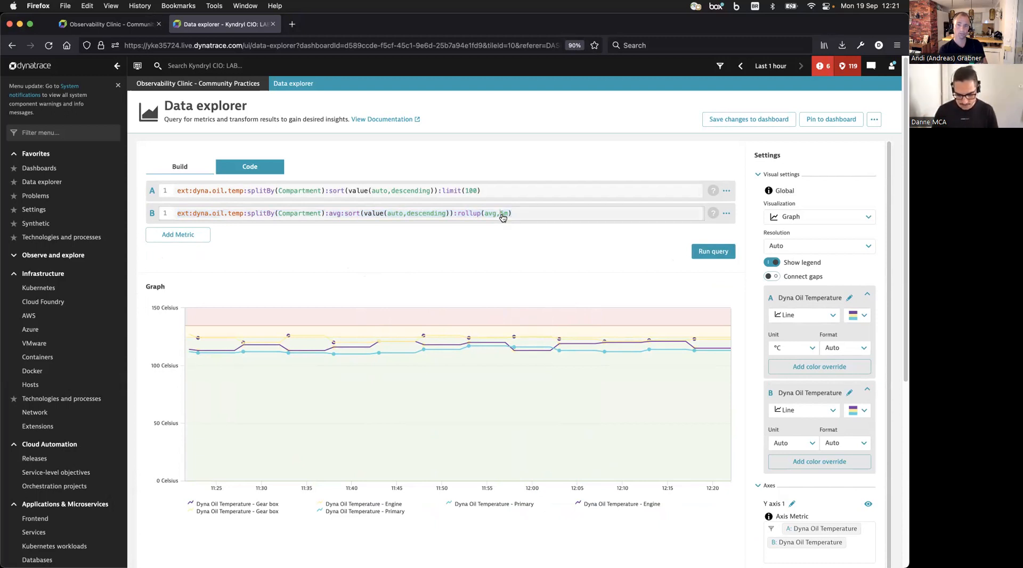
{"action": "type", "text": "90m"}
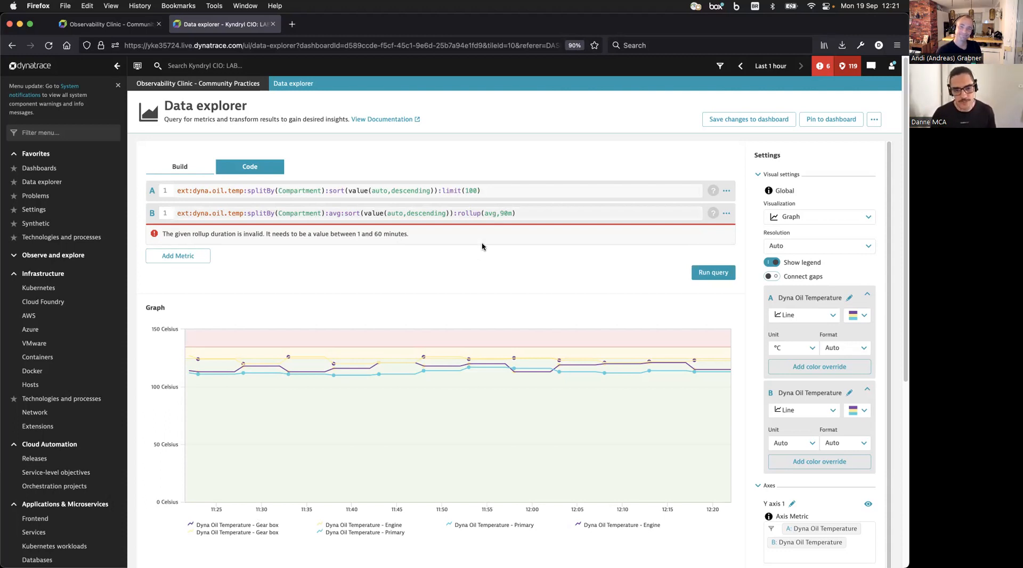
- From the Observability Clinic dashboard, open the Missing Metric Data HTTP monitor's settings and show its GET metric data points request
{"action": "left_click", "coordinate": [111, 25]}
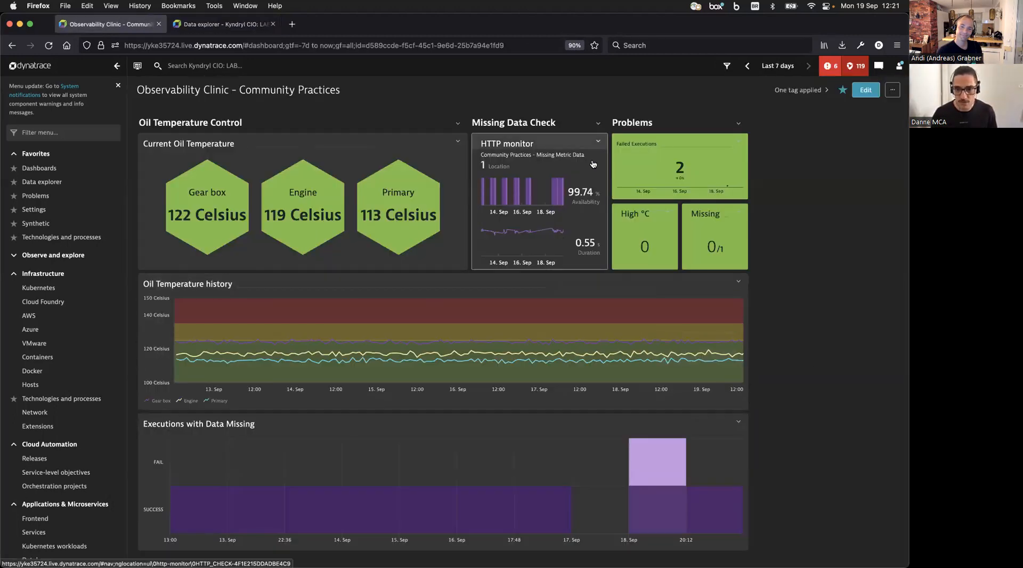
{"action": "left_click", "coordinate": [597, 143]}
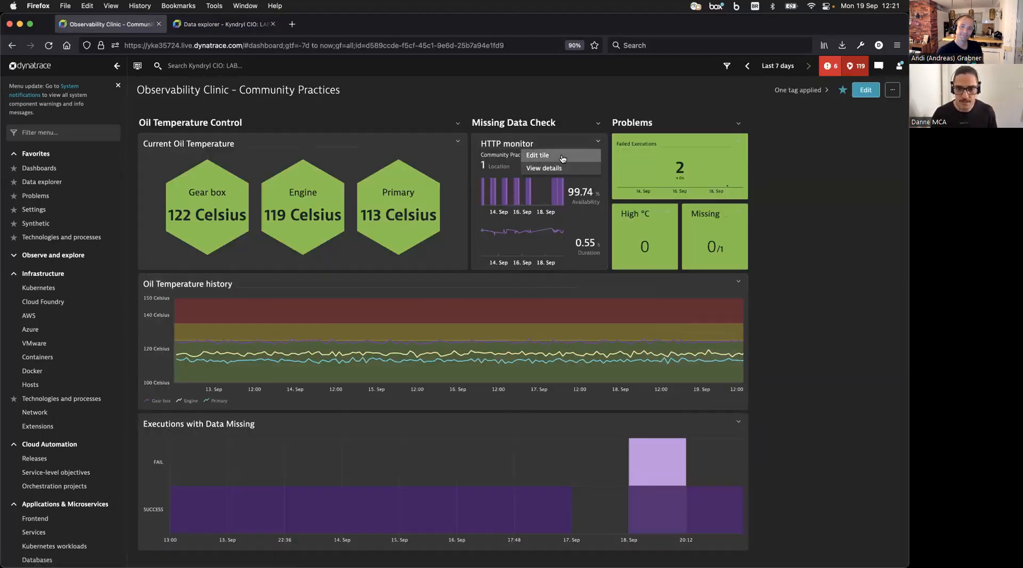
{"action": "left_click", "coordinate": [557, 185]}
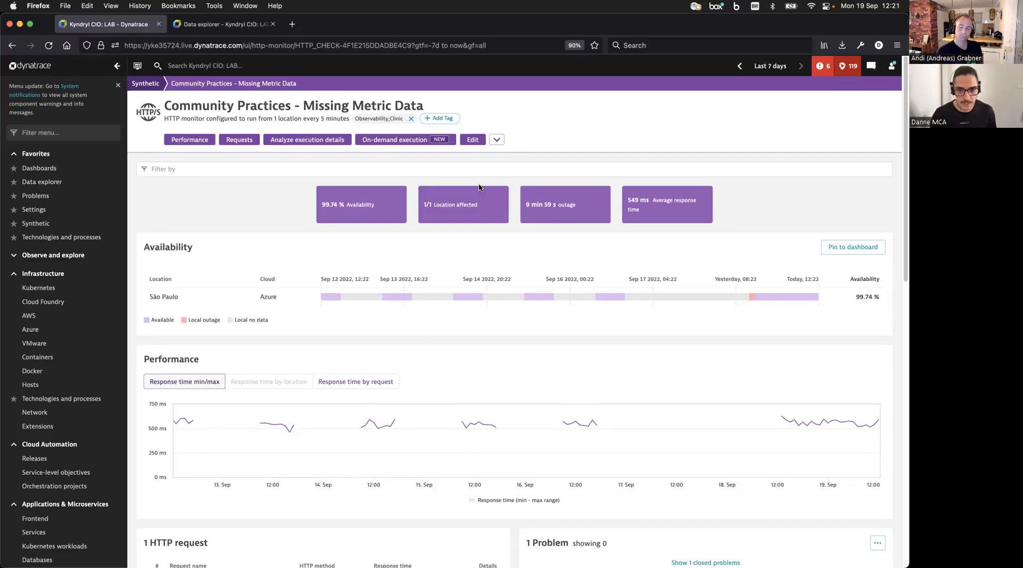
{"action": "left_click", "coordinate": [472, 140]}
{"action": "left_click", "coordinate": [194, 257]}
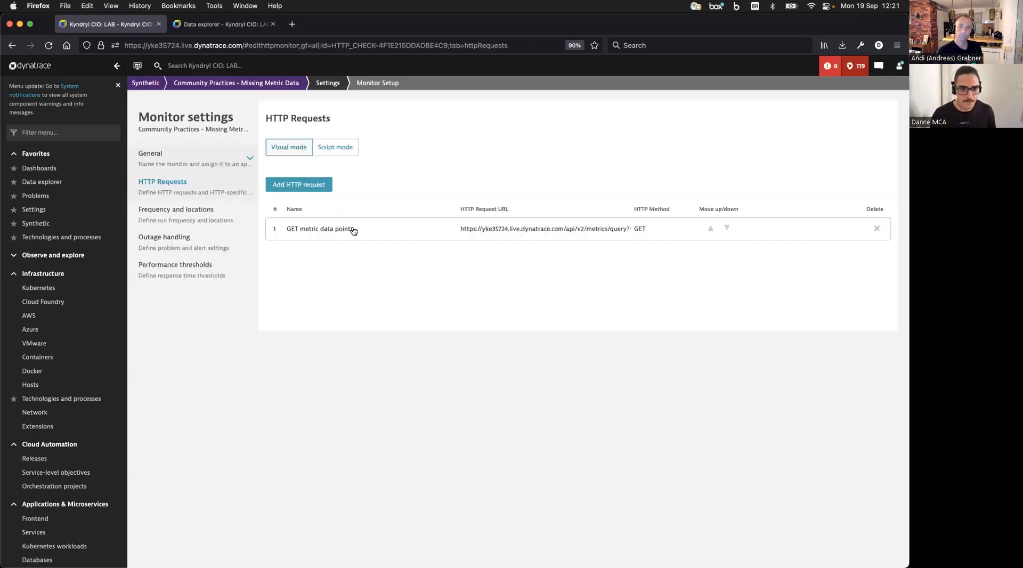
{"action": "left_click", "coordinate": [370, 235]}
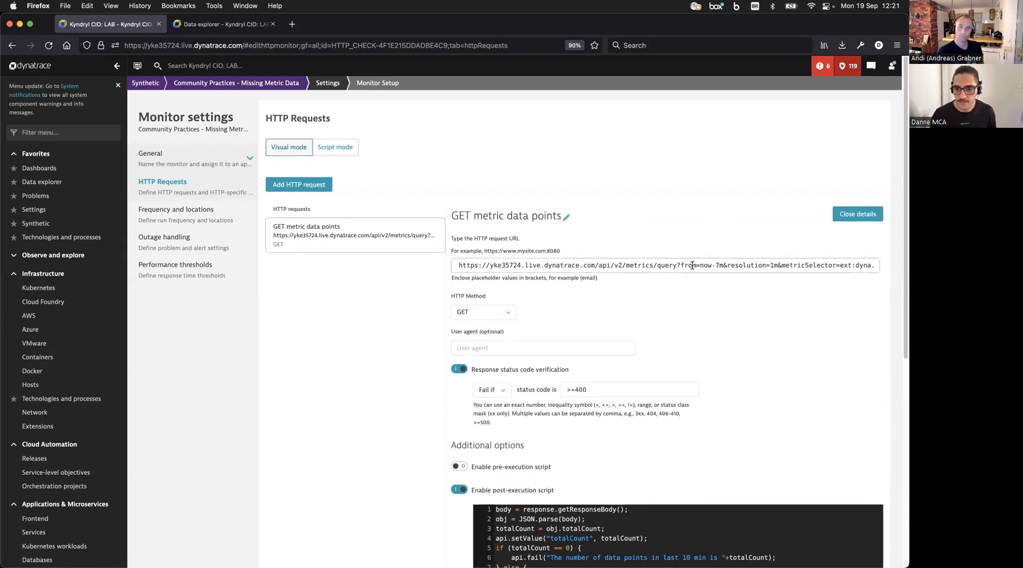
- Examine the request URL's from=now-7m timeframe, the additional options and how the post-execution script evaluates totalCount
{"action": "left_click_drag", "start_coordinate": [696, 266], "coordinate": [714, 266]}
{"action": "left_click", "coordinate": [721, 265]}
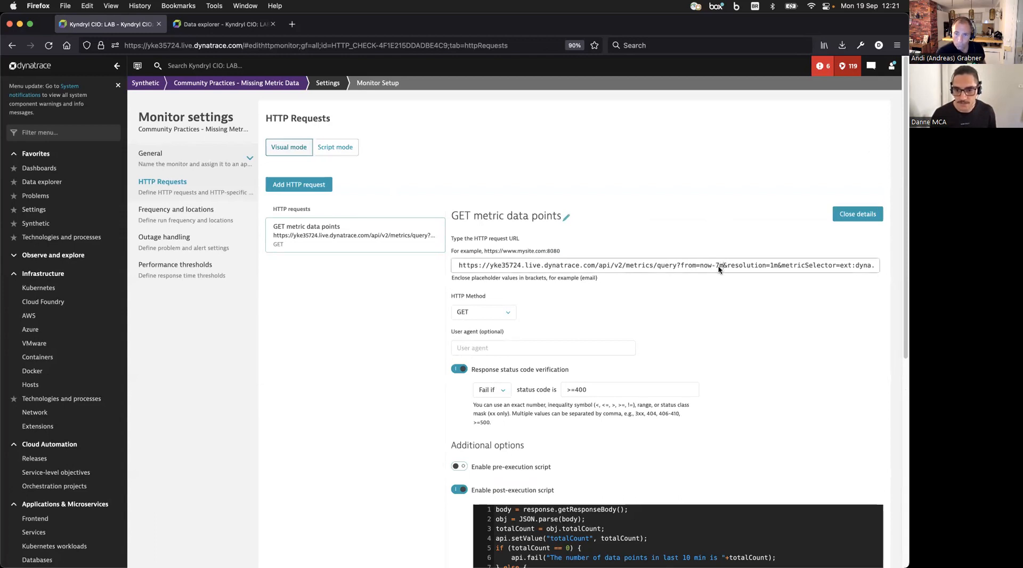
{"action": "scroll", "coordinate": [714, 282], "scroll_direction": "down", "scroll_amount": 1}
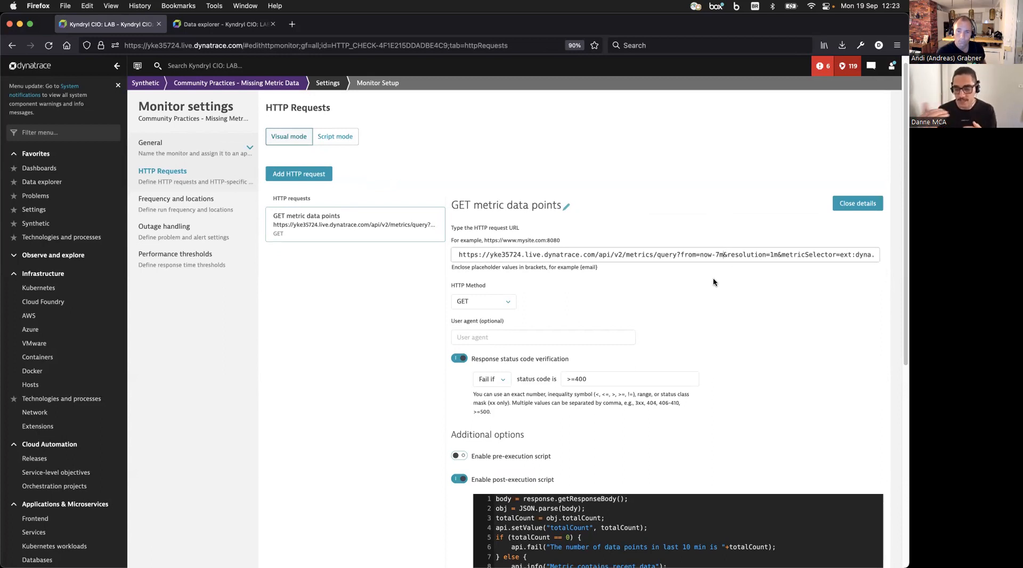
{"action": "scroll", "coordinate": [709, 279], "scroll_direction": "down", "scroll_amount": 2}
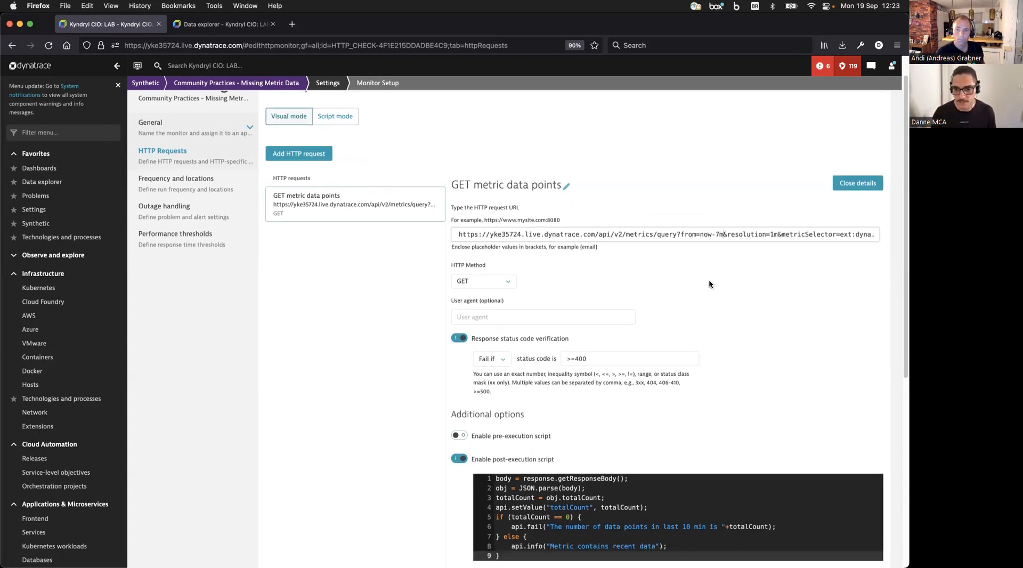
{"action": "scroll", "coordinate": [710, 244], "scroll_direction": "down", "scroll_amount": 5}
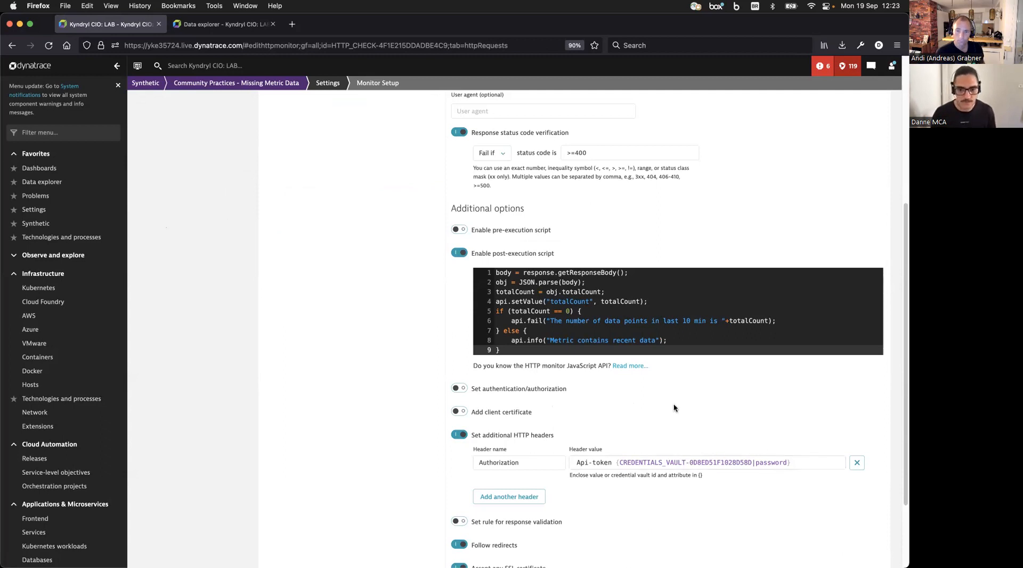
{"action": "scroll", "coordinate": [701, 420], "scroll_direction": "up", "scroll_amount": 2}
{"action": "scroll", "coordinate": [695, 427], "scroll_direction": "up", "scroll_amount": 2}
{"action": "left_click", "coordinate": [534, 371]}
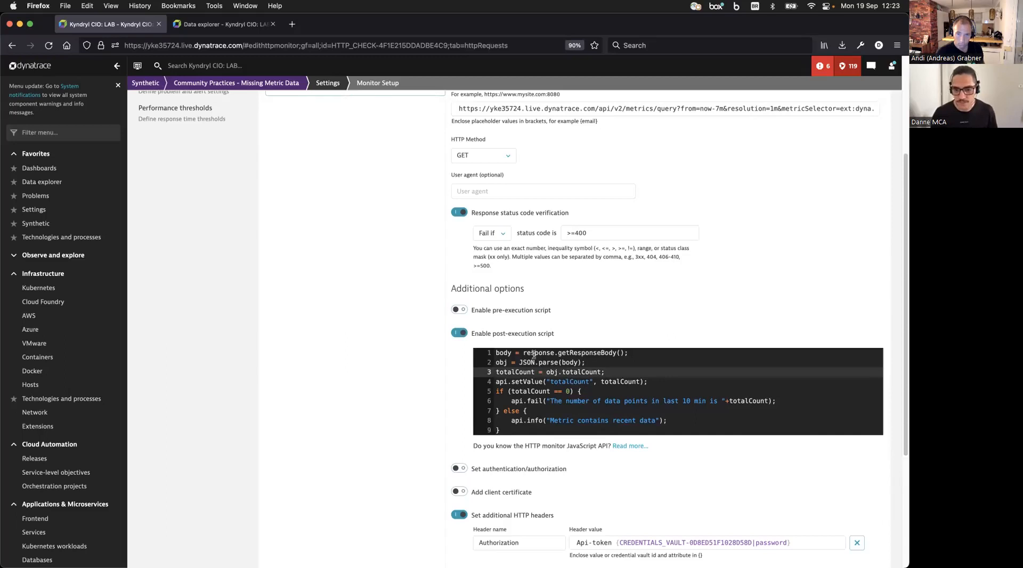
{"action": "left_click", "coordinate": [523, 353]}
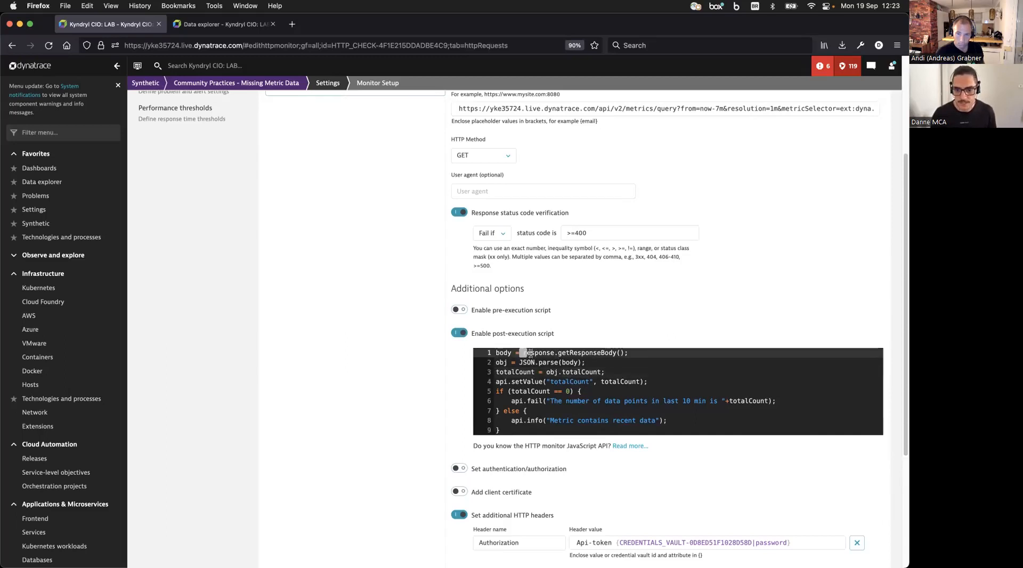
{"action": "left_click_drag", "start_coordinate": [531, 363], "coordinate": [570, 373]}
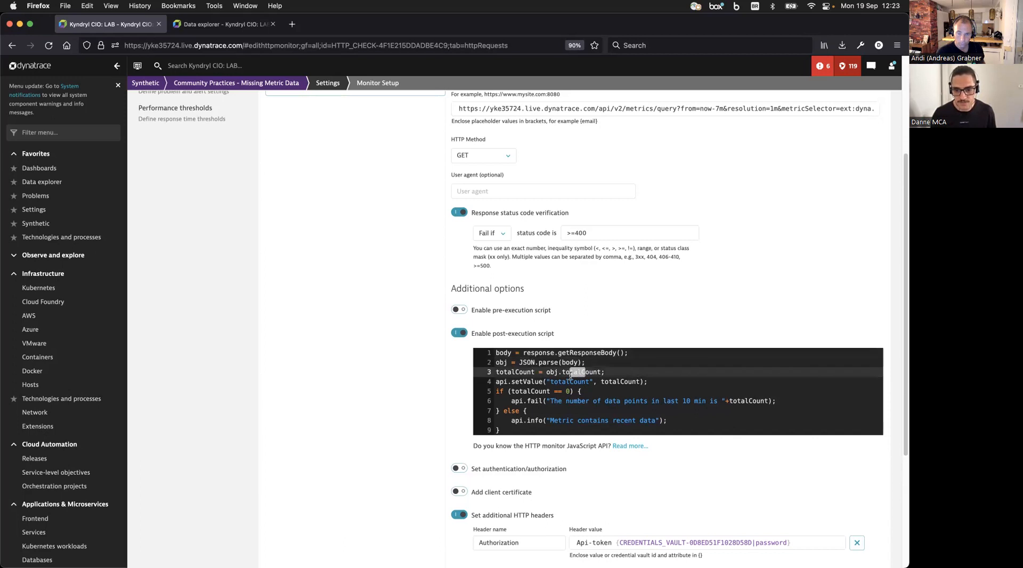
{"action": "left_click", "coordinate": [507, 392]}
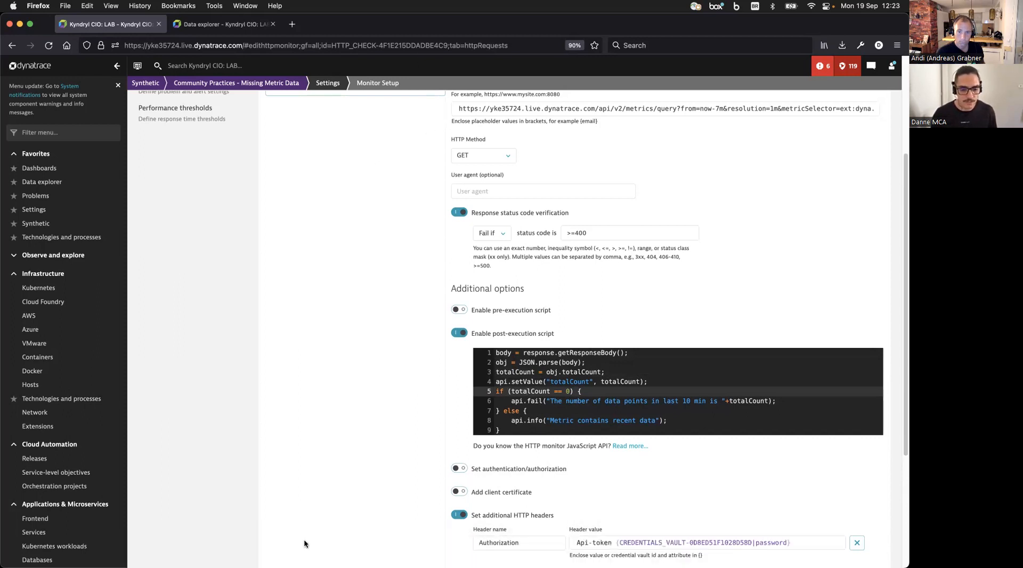
{"action": "mouse_move", "coordinate": [298, 565]}
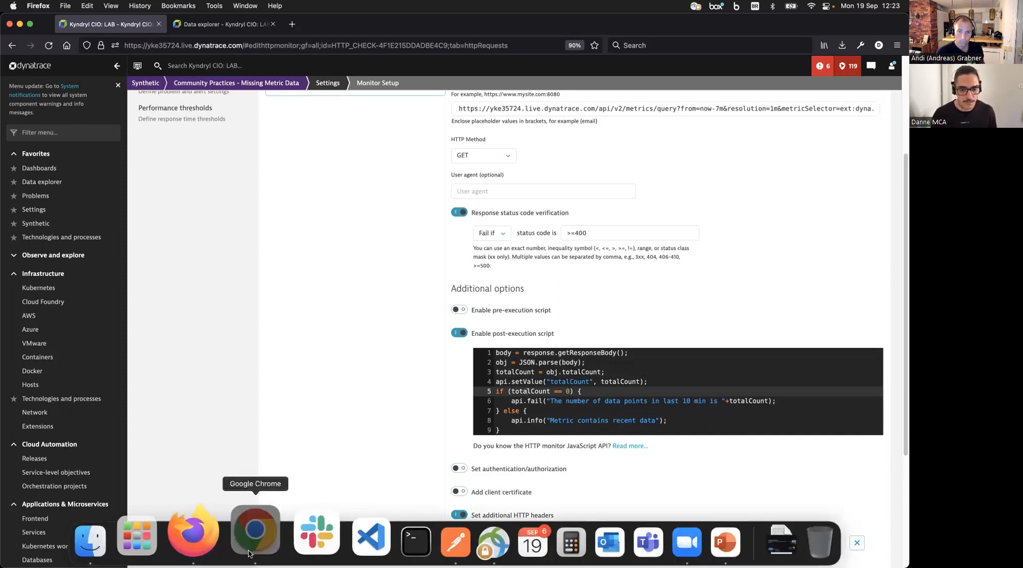
{"action": "left_click", "coordinate": [249, 554]}
{"action": "left_click", "coordinate": [408, 160]}
{"action": "mouse_move", "coordinate": [256, 557]}
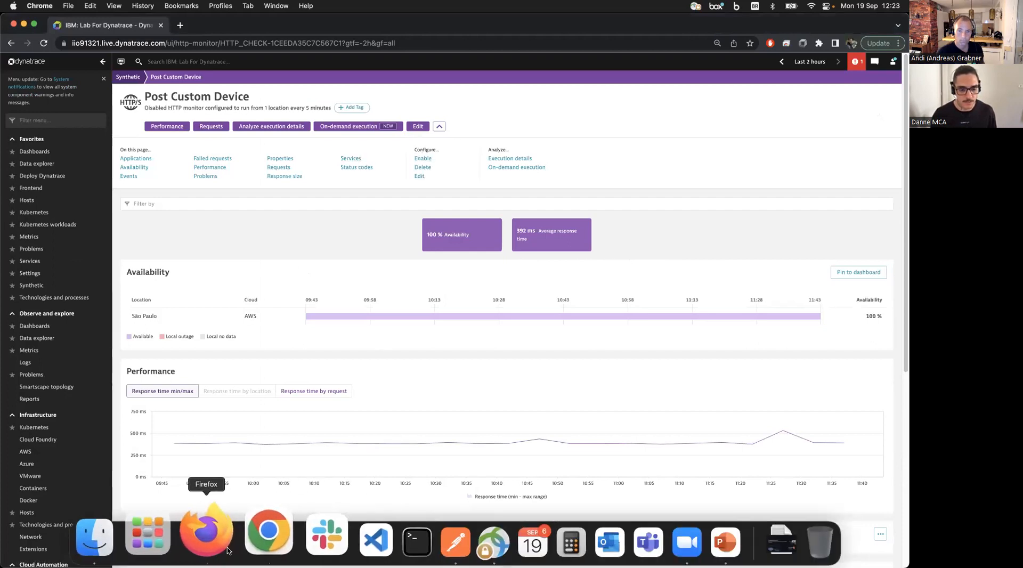
{"action": "left_click", "coordinate": [210, 538]}
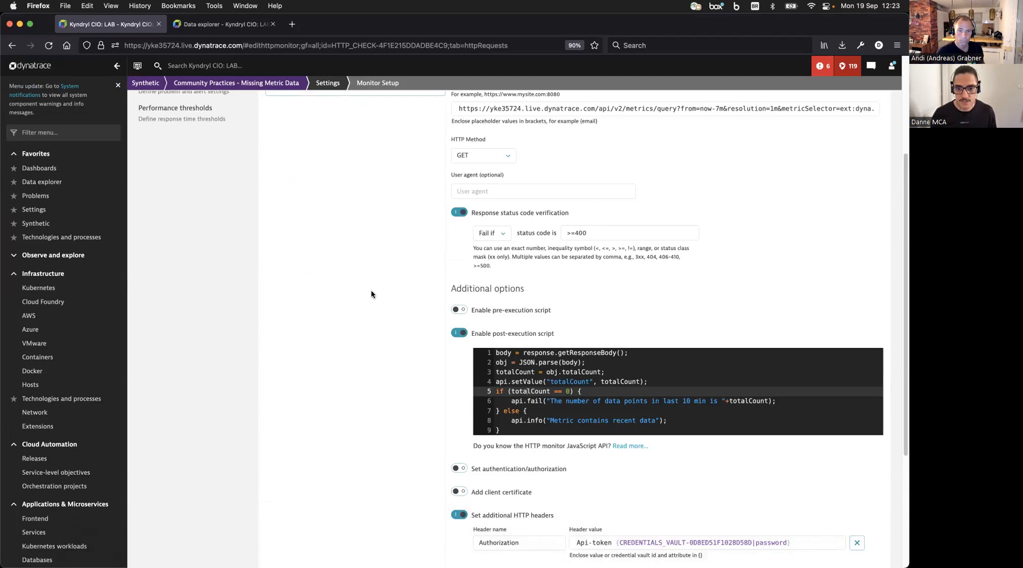
- Go back to the Missing Metric Data monitor and open the analysis of its last successful execution
{"action": "scroll", "coordinate": [382, 301], "scroll_direction": "up", "scroll_amount": 5}
{"action": "scroll", "coordinate": [272, 218], "scroll_direction": "down", "scroll_amount": 2}
{"action": "scroll", "coordinate": [235, 142], "scroll_direction": "up", "scroll_amount": 2}
{"action": "left_click", "coordinate": [246, 83]}
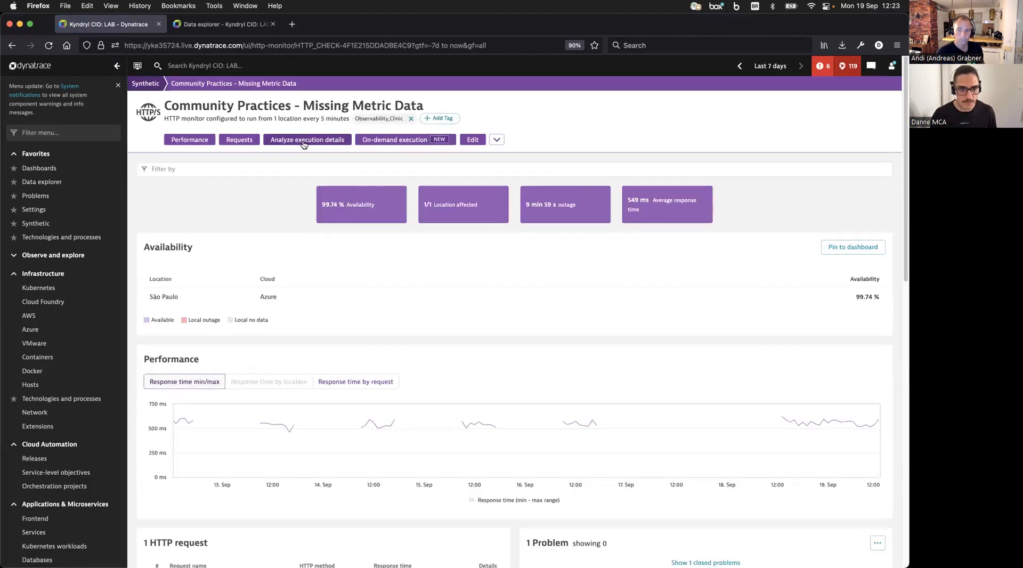
{"action": "left_click", "coordinate": [303, 140]}
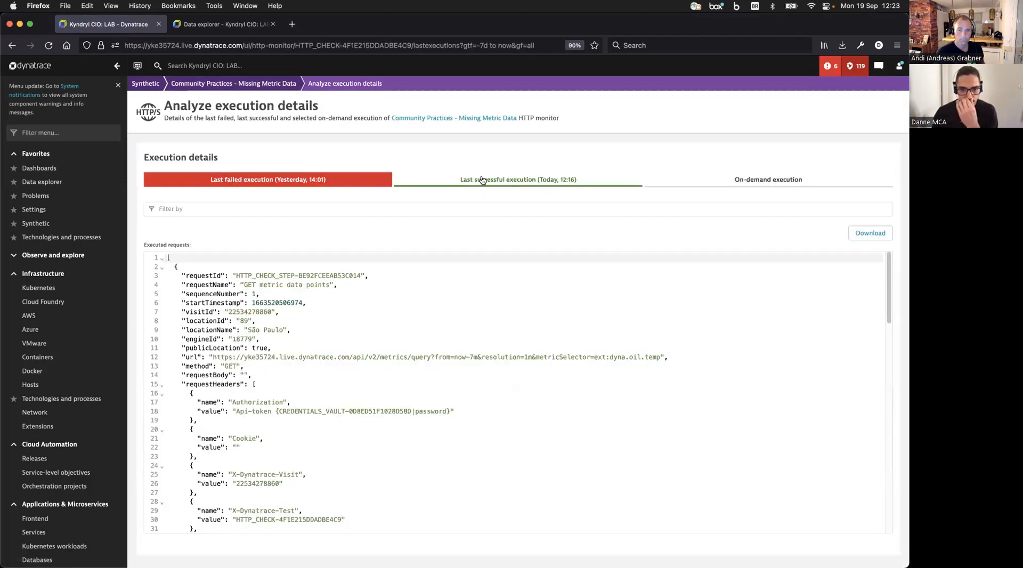
{"action": "left_click", "coordinate": [482, 179]}
- Examine the responseBody of the last successful execution for the data point values of each compartment
{"action": "scroll", "coordinate": [479, 331], "scroll_direction": "down", "scroll_amount": 10}
{"action": "scroll", "coordinate": [433, 337], "scroll_direction": "down", "scroll_amount": 5}
{"action": "left_click_drag", "start_coordinate": [360, 431], "coordinate": [290, 431]}
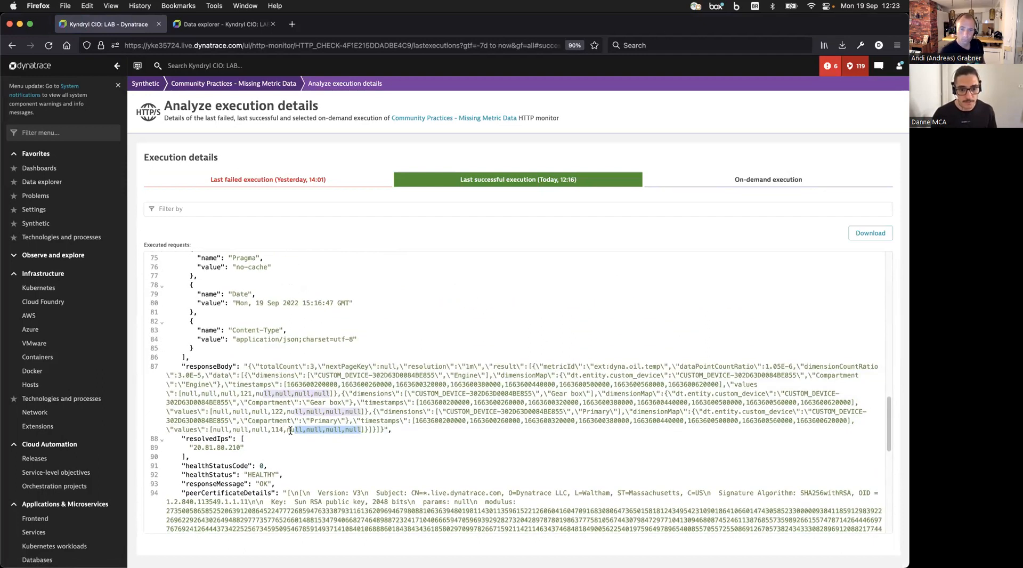
{"action": "left_click", "coordinate": [290, 431]}
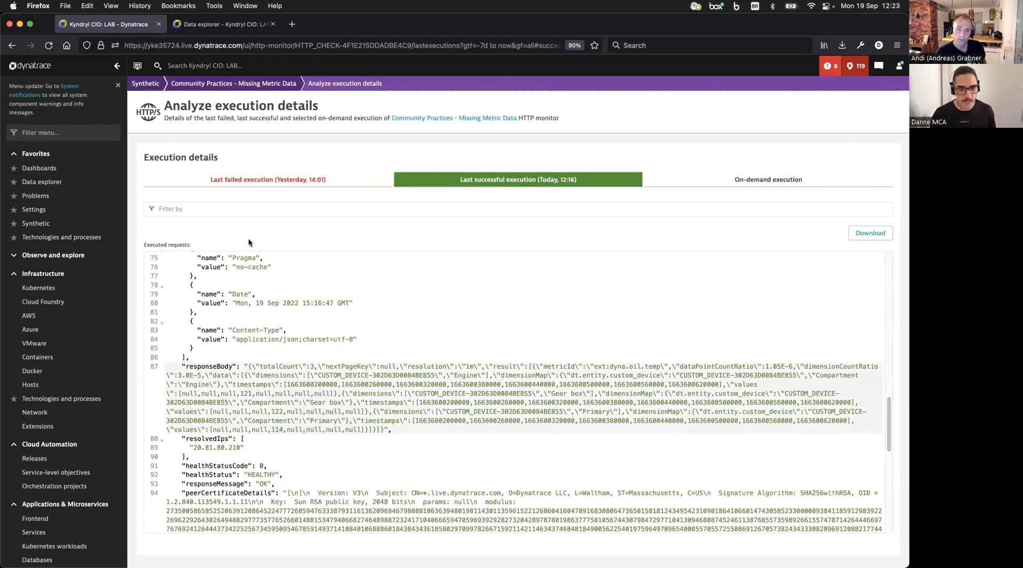
- Examine the totalCount value in the responseBody of the monitor's last failed execution
{"action": "left_click", "coordinate": [271, 184]}
{"action": "scroll", "coordinate": [324, 344], "scroll_direction": "down", "scroll_amount": 15}
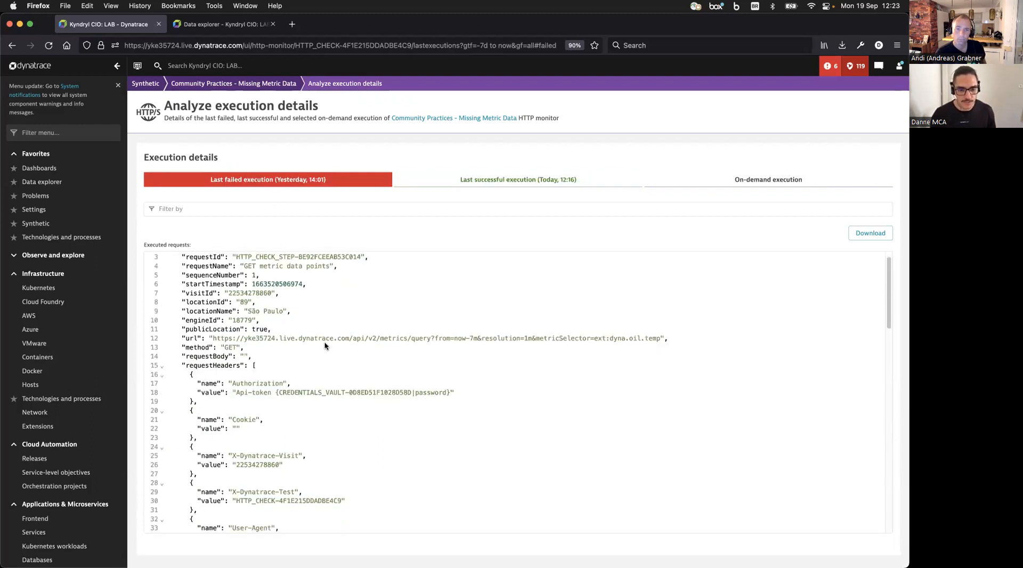
{"action": "scroll", "coordinate": [276, 339], "scroll_direction": "down", "scroll_amount": 4}
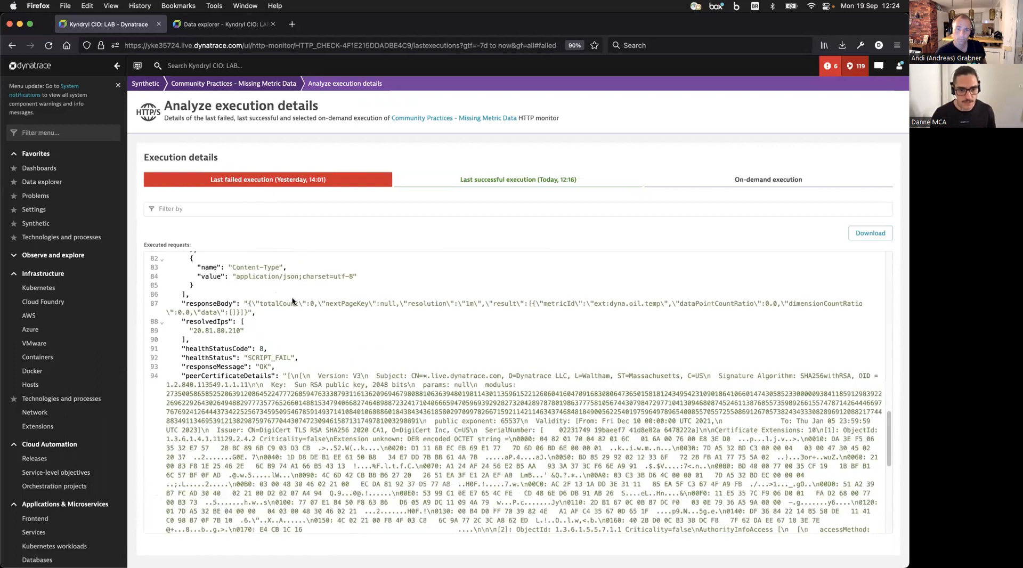
{"action": "mouse_move", "coordinate": [314, 302]}
{"action": "left_mouse_down"}
{"action": "mouse_move", "coordinate": [260, 302]}
{"action": "mouse_move", "coordinate": [306, 303]}
{"action": "left_mouse_up"}
{"action": "left_click", "coordinate": [311, 303]}
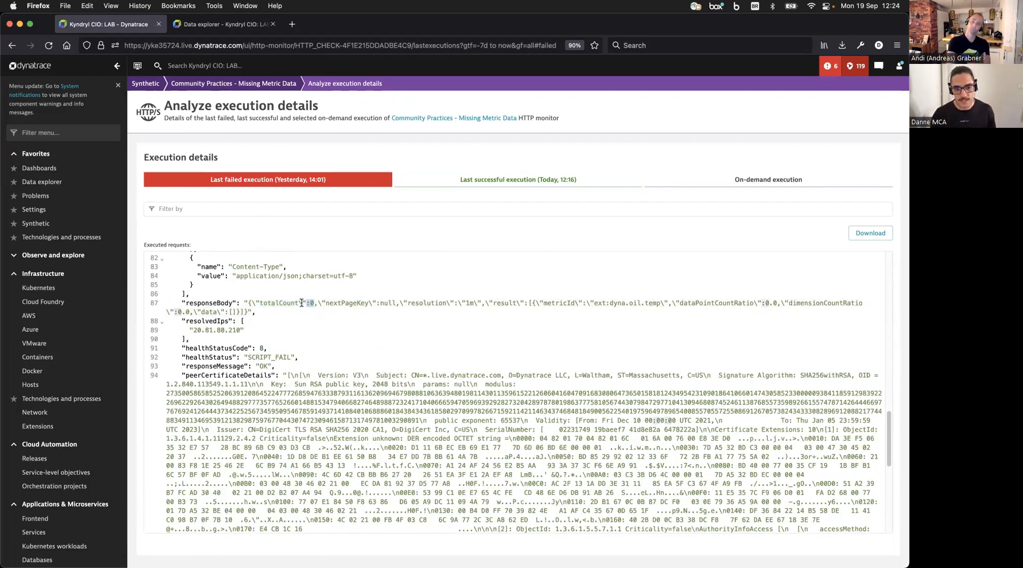
- Leave the execution analysis, revisit the monitor's HTTP request settings and return to the Observability Clinic dashboard
{"action": "left_click", "coordinate": [262, 85]}
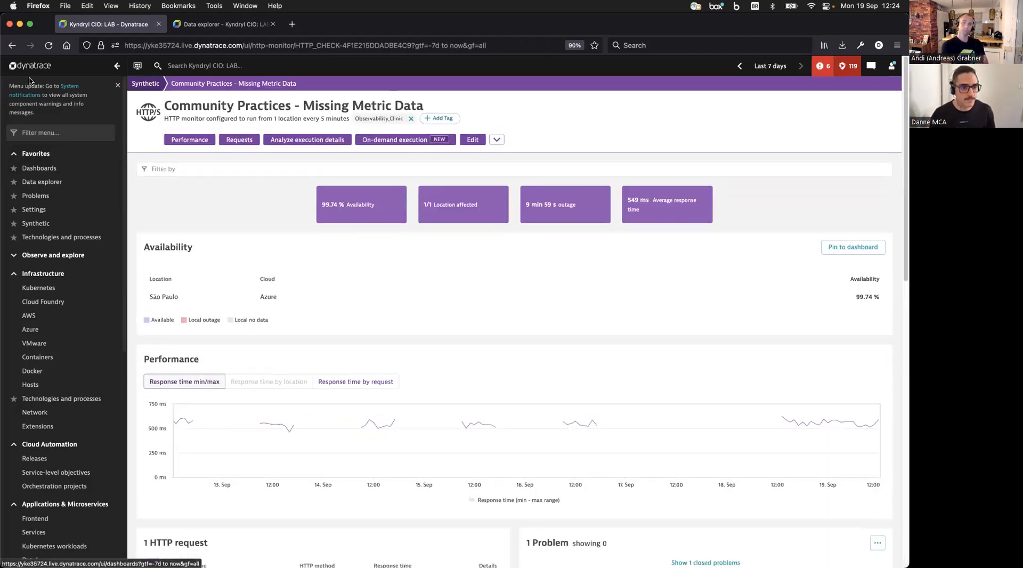
{"action": "right_click", "coordinate": [12, 46]}
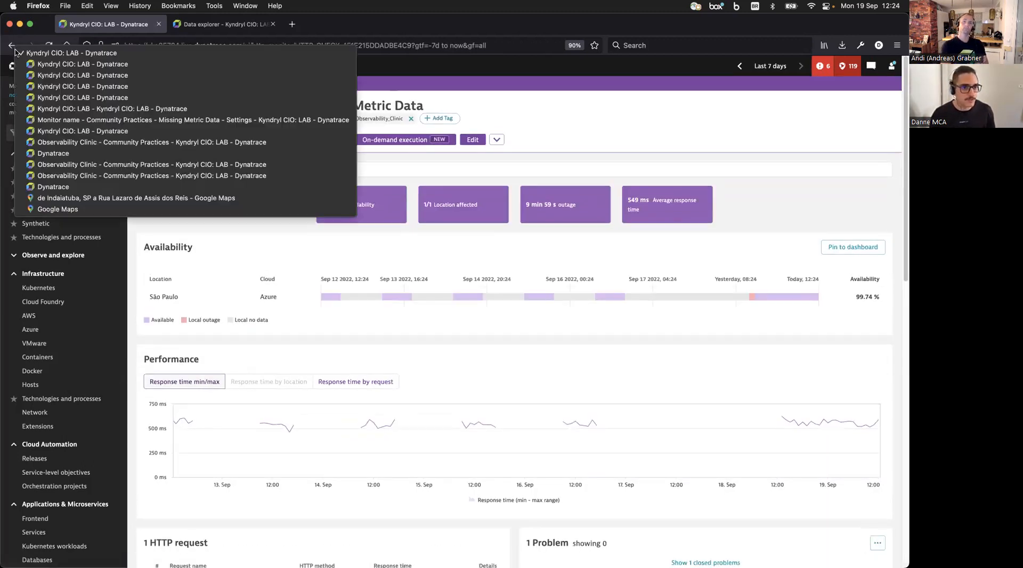
{"action": "left_click", "coordinate": [135, 109]}
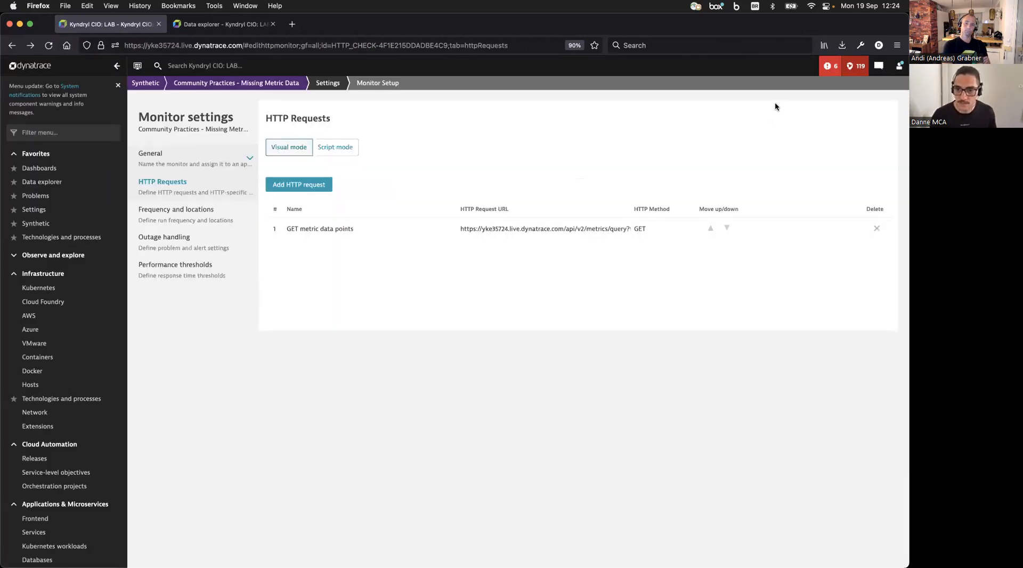
{"action": "right_click", "coordinate": [11, 50]}
{"action": "left_click", "coordinate": [99, 145]}
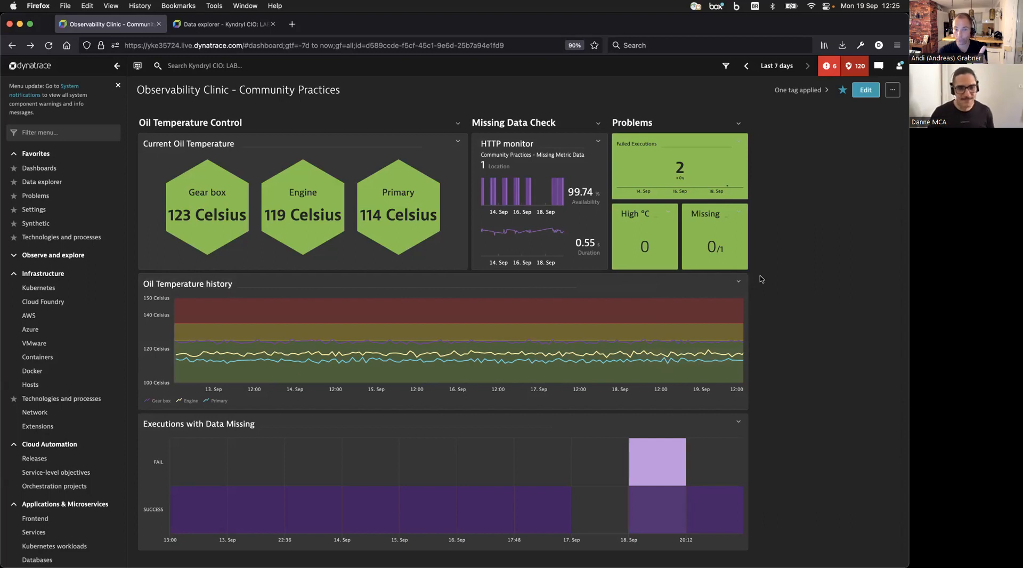
- In the Data explorer, set query B's rollup duration to 5m and run the query
{"action": "left_click", "coordinate": [231, 24]}
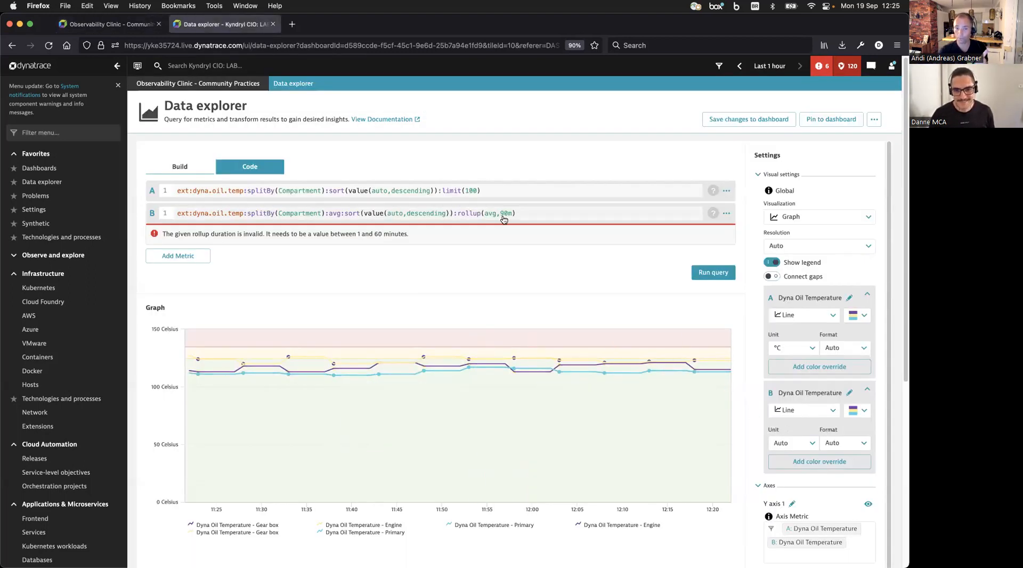
{"action": "type", "text": "5m"}
{"action": "left_click", "coordinate": [712, 251]}
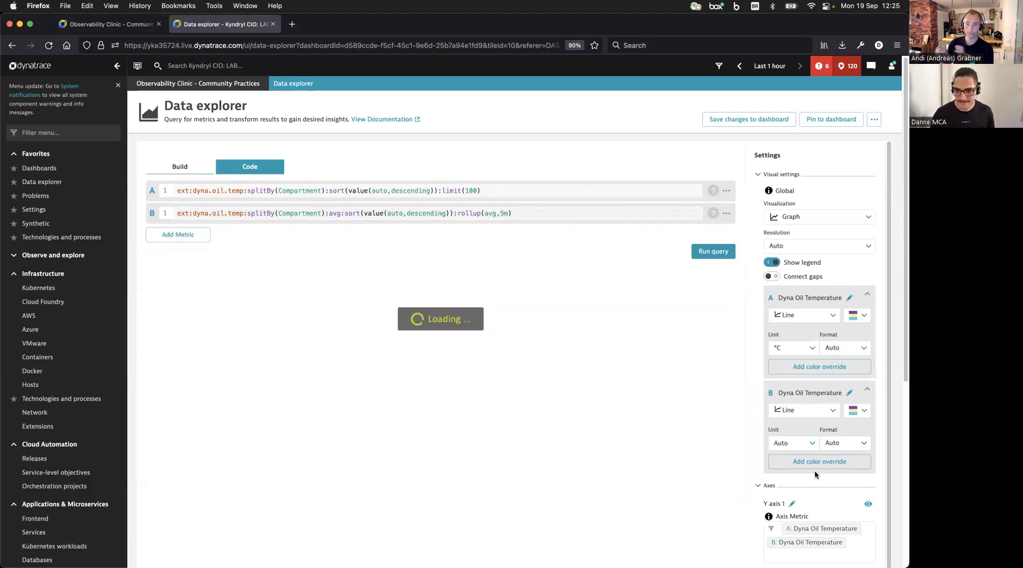
- Set the minimum and maximum of the graph's Y axis 1 to 100 and 140
{"action": "scroll", "coordinate": [833, 469], "scroll_direction": "down", "scroll_amount": 4}
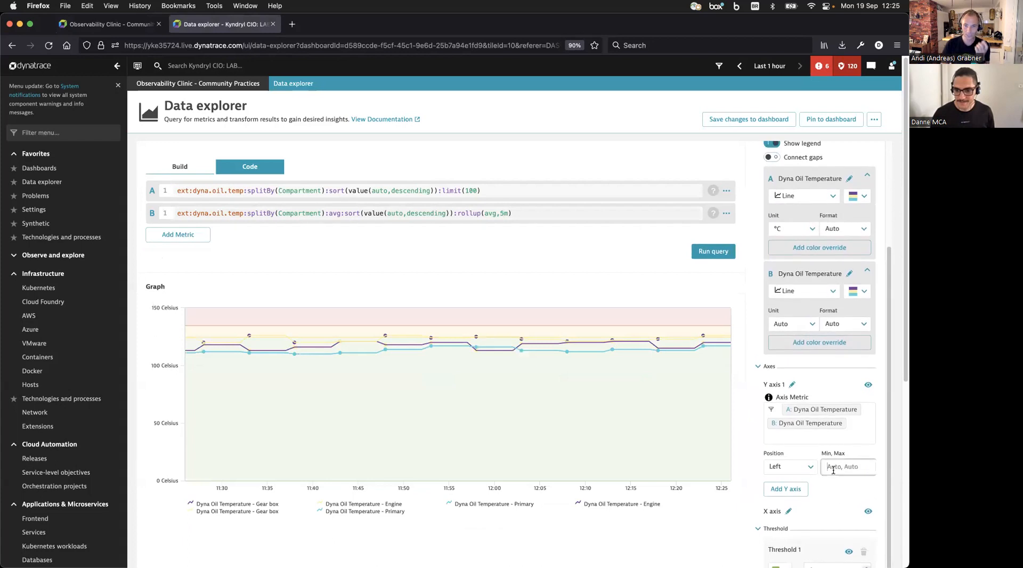
{"action": "left_click", "coordinate": [833, 467]}
{"action": "type", "text": "100,140"}
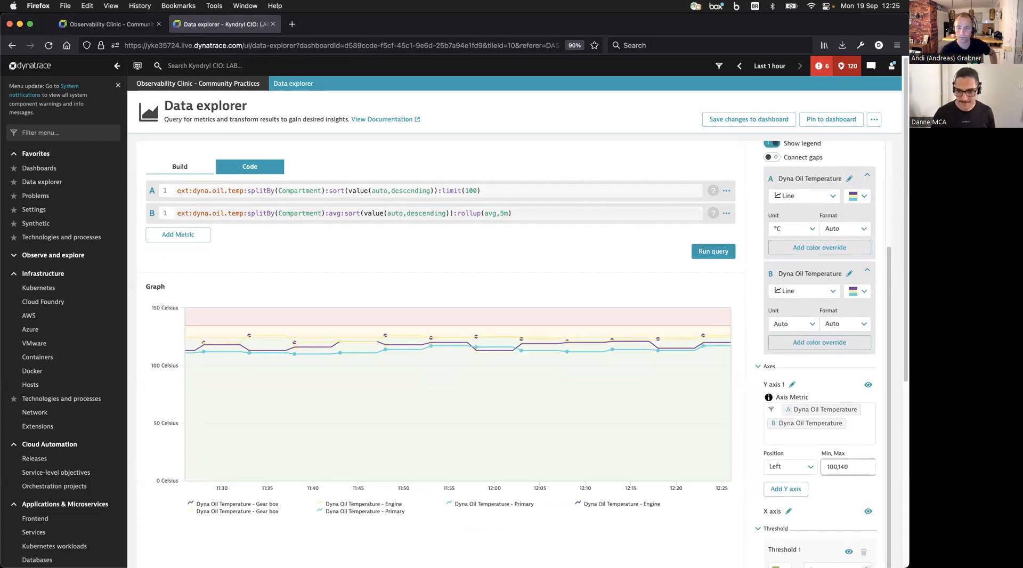
{"action": "left_click", "coordinate": [837, 516]}
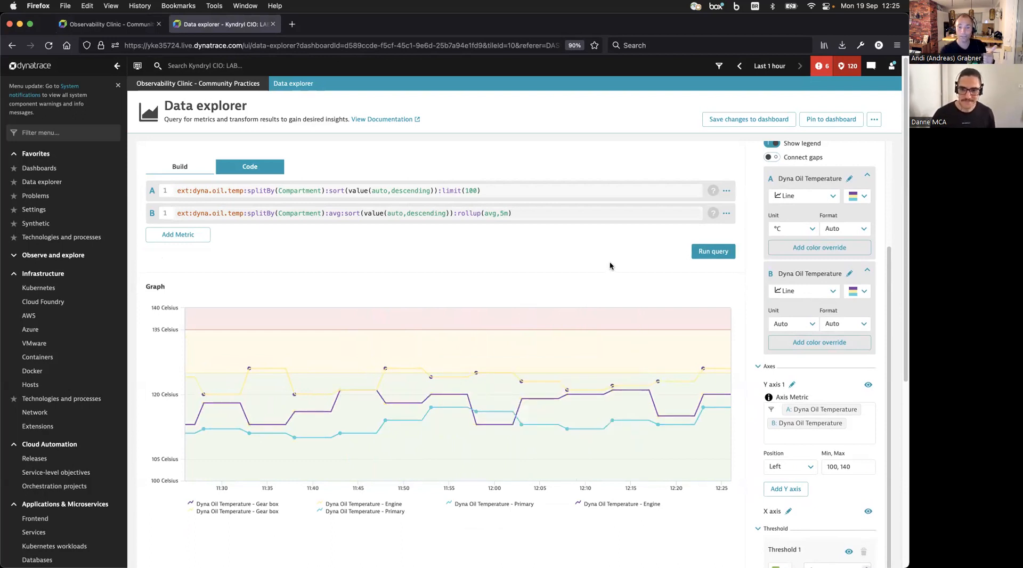
- From the Observability Clinic dashboard, open the Missing Metric Data HTTP monitor in a separate browser tab
{"action": "left_click", "coordinate": [131, 27]}
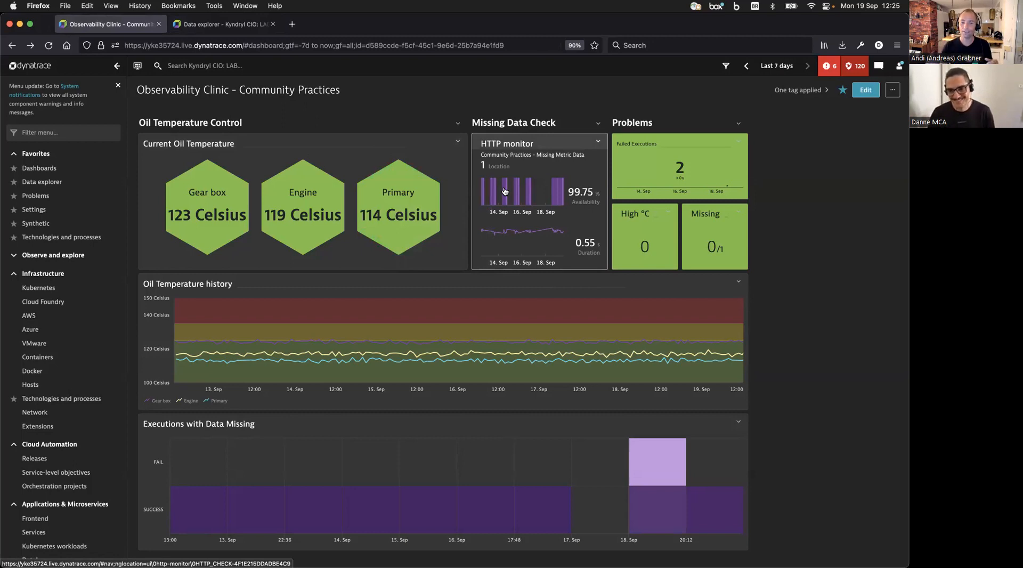
{"action": "right_click", "coordinate": [564, 181]}
{"action": "left_click", "coordinate": [581, 192]}
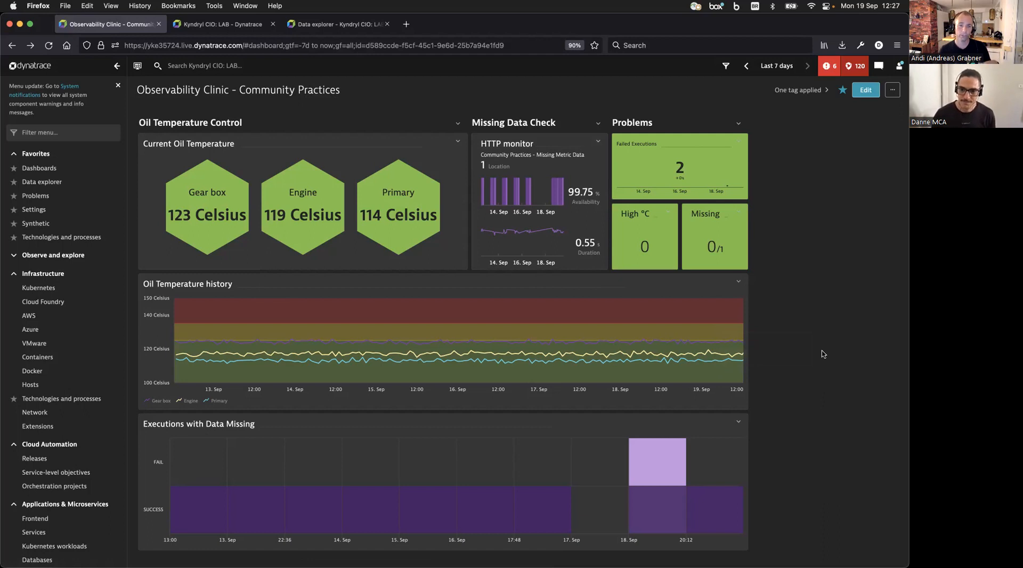
- Open the monitor's GET metric data points request for editing and examine its status code verification and post-execution script
{"action": "left_click", "coordinate": [238, 25]}
{"action": "left_click", "coordinate": [473, 140]}
{"action": "left_click", "coordinate": [198, 255]}
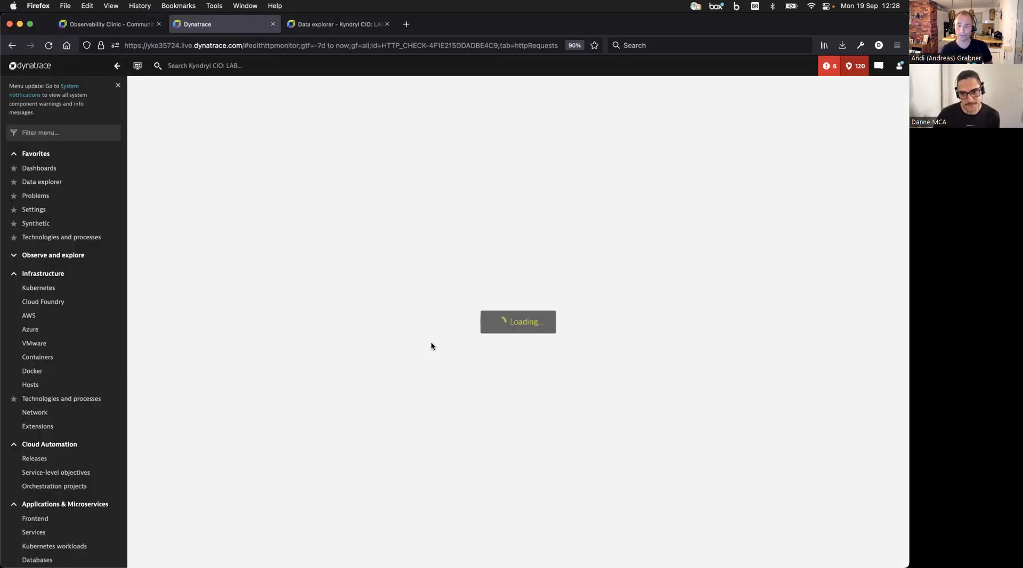
{"action": "left_click", "coordinate": [337, 237]}
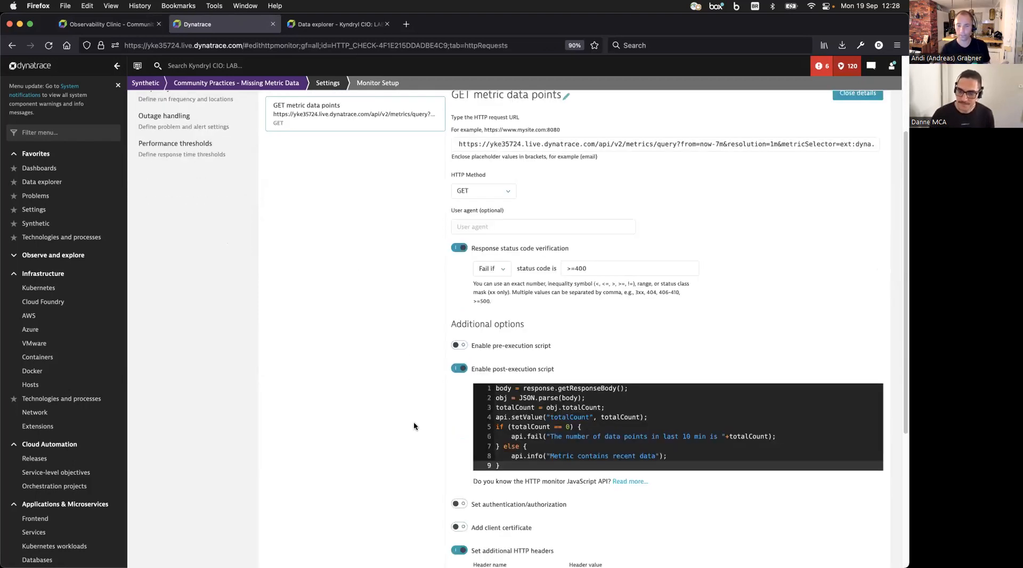
{"action": "scroll", "coordinate": [414, 422], "scroll_direction": "down", "scroll_amount": 1}
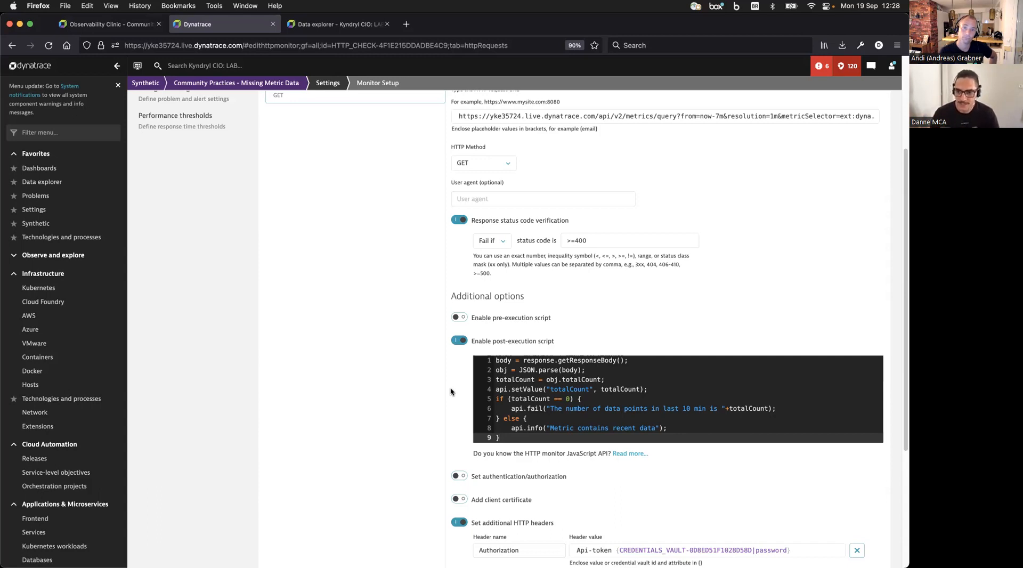
{"action": "scroll", "coordinate": [450, 391], "scroll_direction": "up", "scroll_amount": 3}
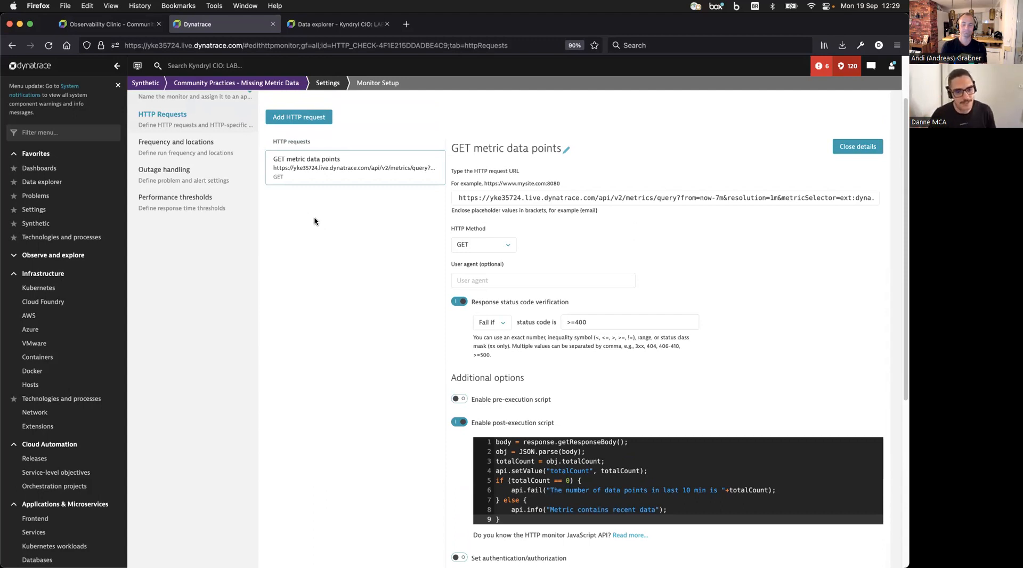
- Return to the Observability Clinic dashboard and switch to the PowerPoint presentation
{"action": "left_click", "coordinate": [137, 25]}
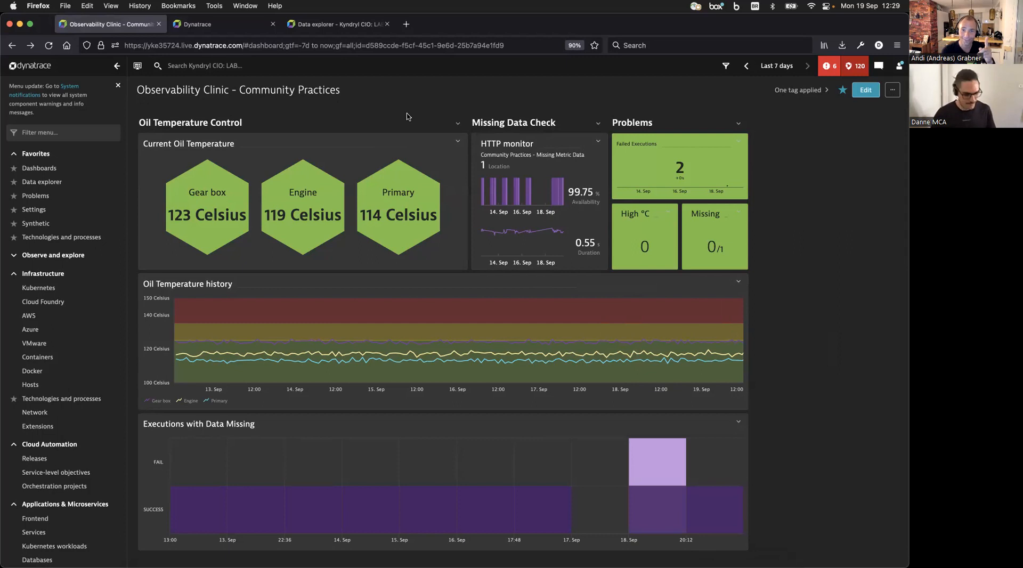
{"action": "key", "text": "super+Tab"}
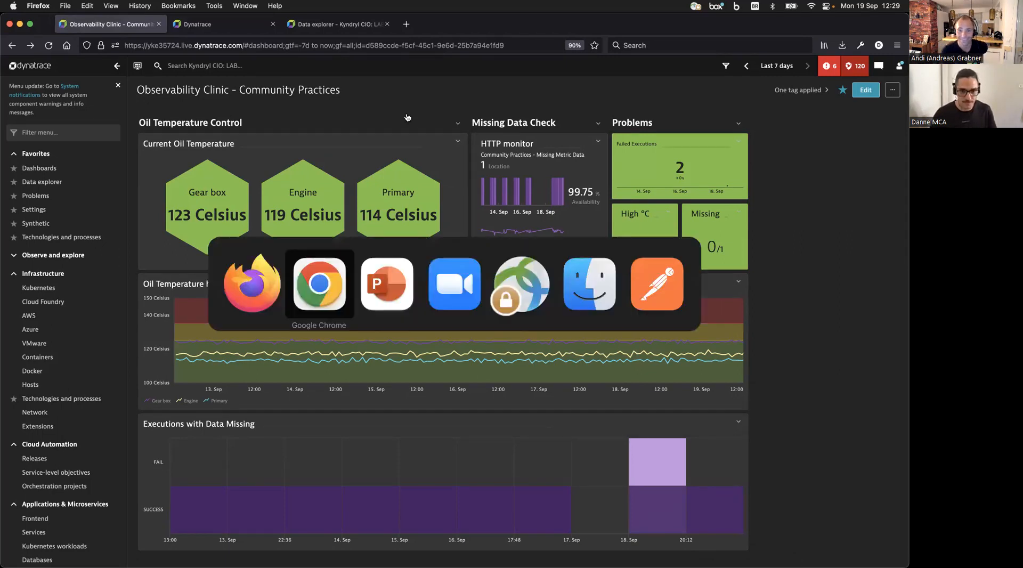
{"action": "key", "text": "super+Tab"}
{"action": "left_click", "coordinate": [463, 219]}
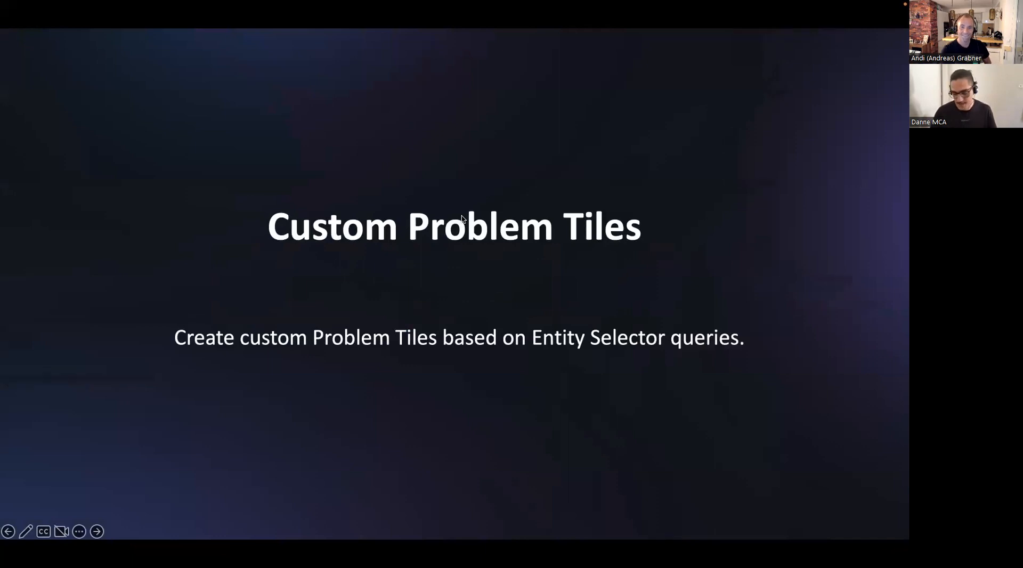
{"action": "left_click", "coordinate": [462, 219]}
{"action": "left_click", "coordinate": [463, 219]}
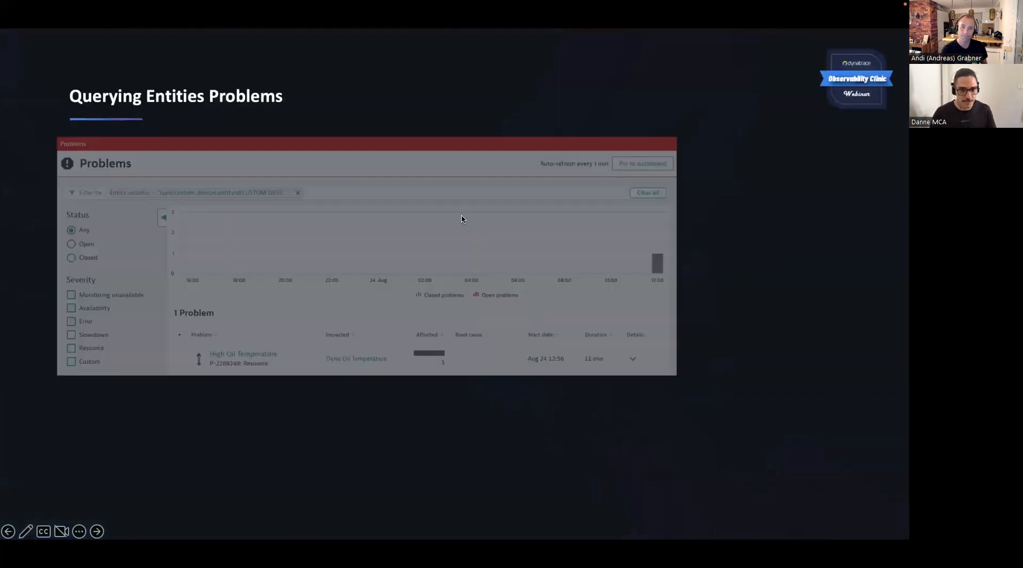
{"action": "left_click", "coordinate": [462, 219]}
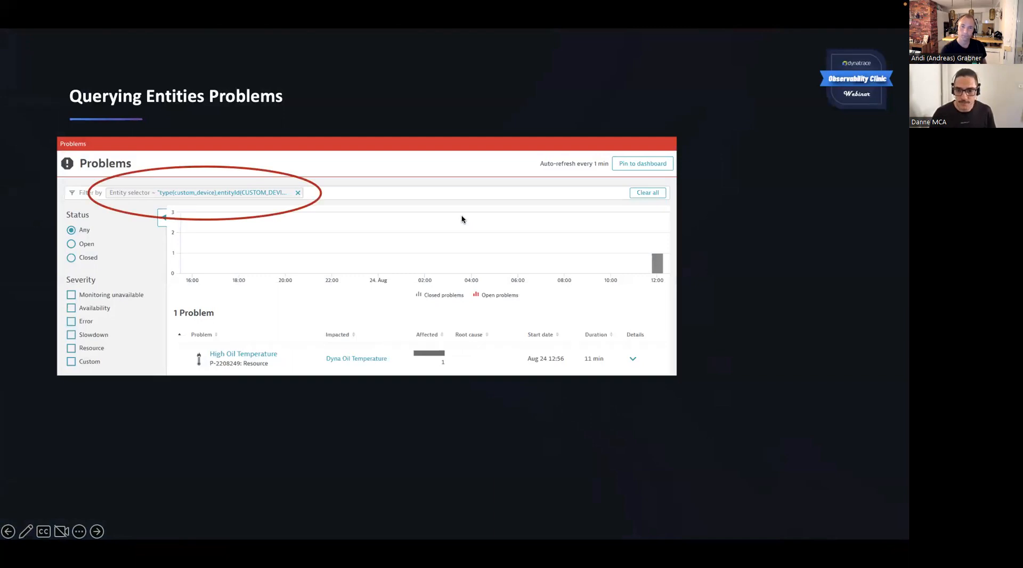
{"action": "left_click", "coordinate": [462, 219]}
{"action": "left_click", "coordinate": [462, 219]}
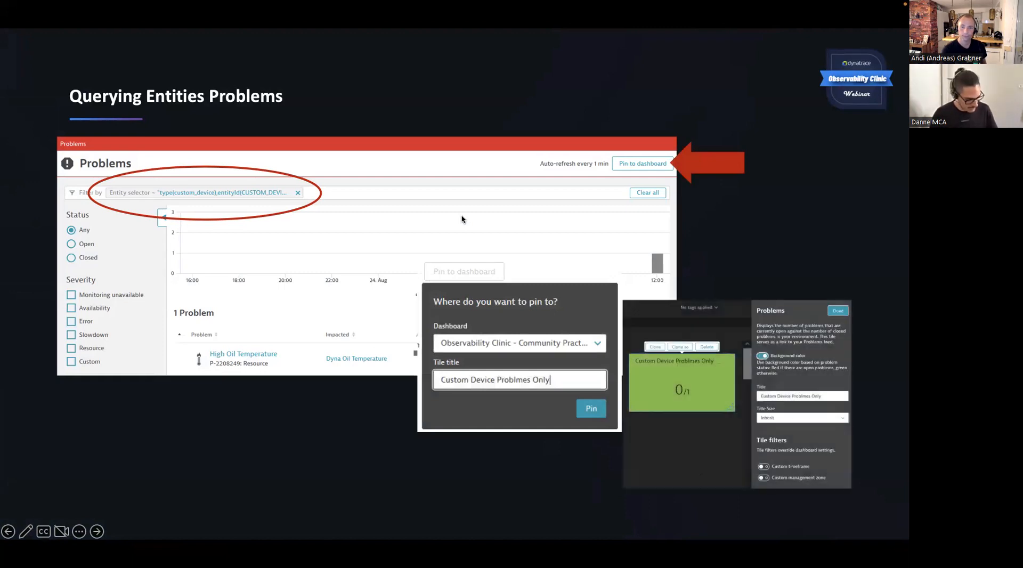
- Switch back to Firefox, add a Problems tile beside the dashboard's Failed Executions tile, and show the dashboard's settings
{"action": "key", "text": "super+Tab"}
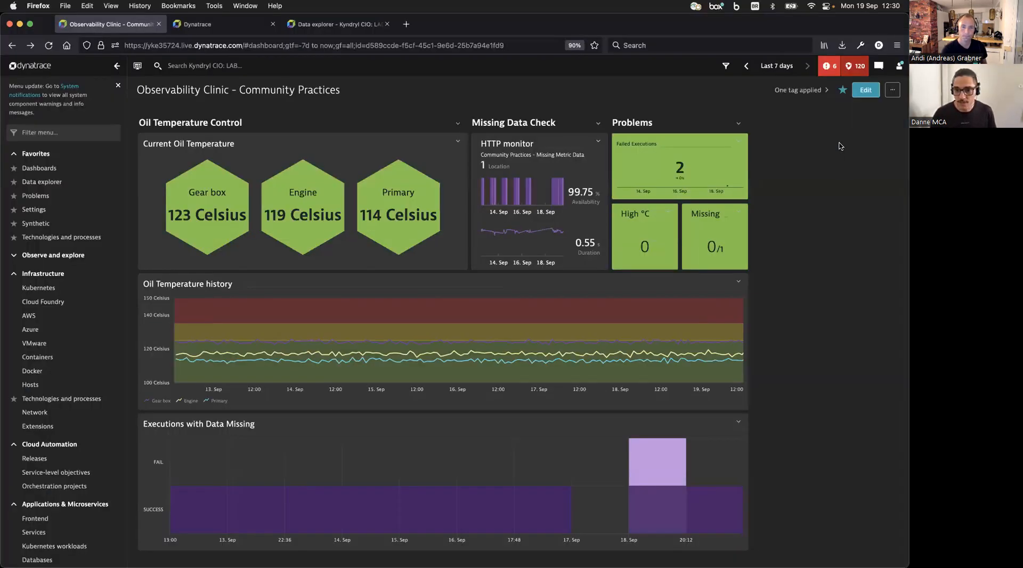
{"action": "left_click", "coordinate": [868, 94]}
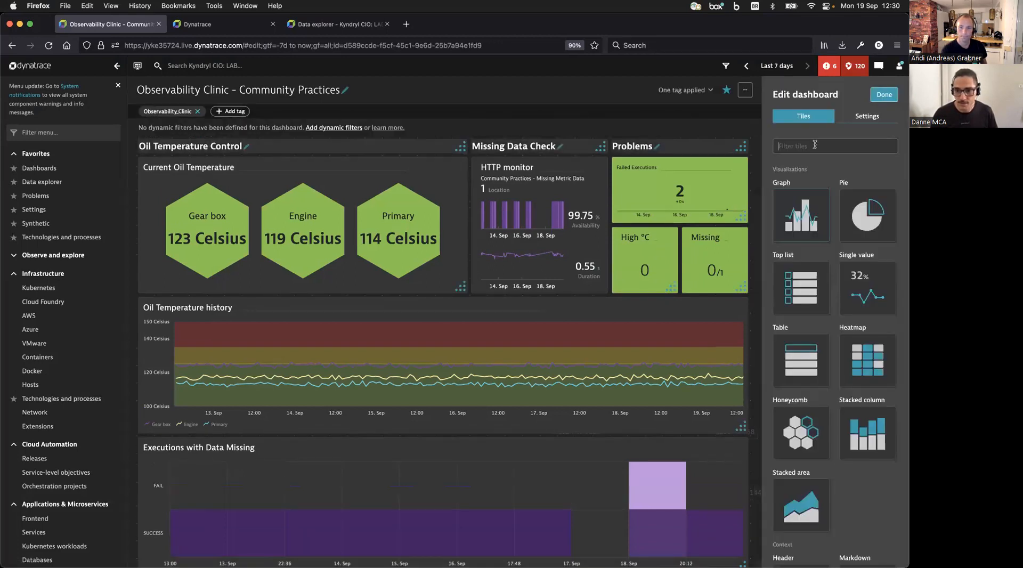
{"action": "type", "text": "probl"}
{"action": "left_click_drag", "start_coordinate": [801, 201], "coordinate": [703, 203]}
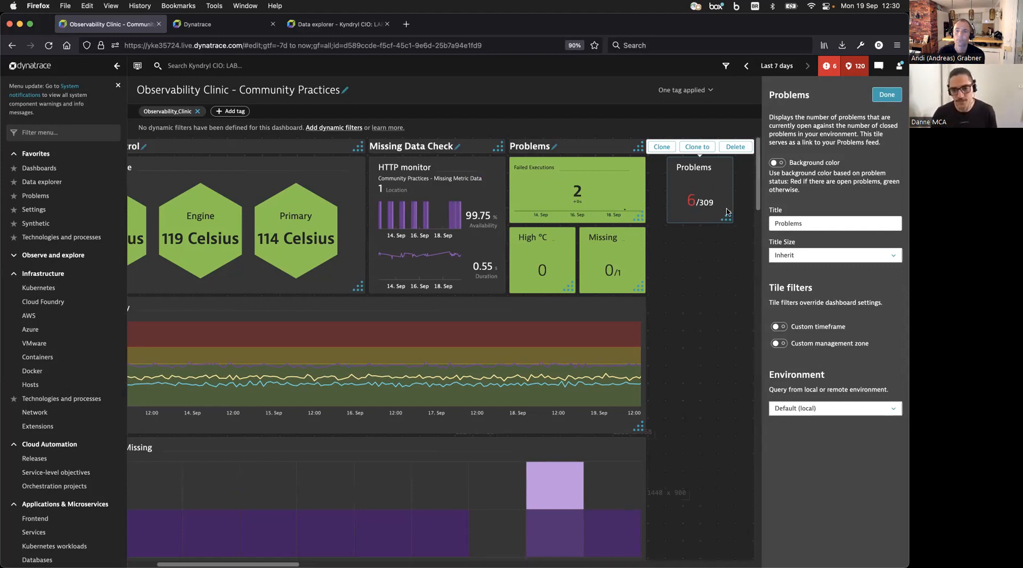
{"action": "left_click", "coordinate": [674, 294]}
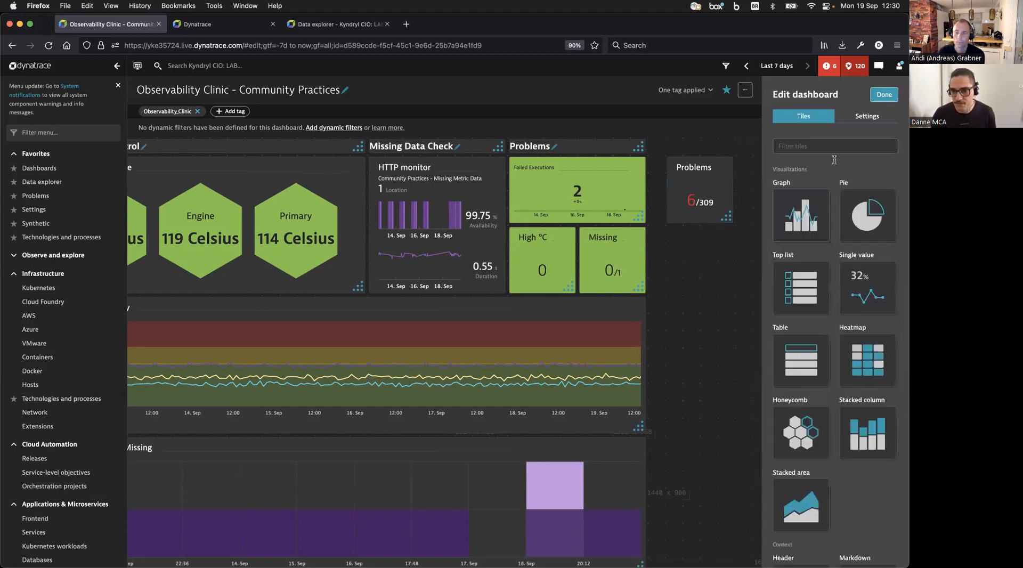
{"action": "left_click", "coordinate": [868, 116]}
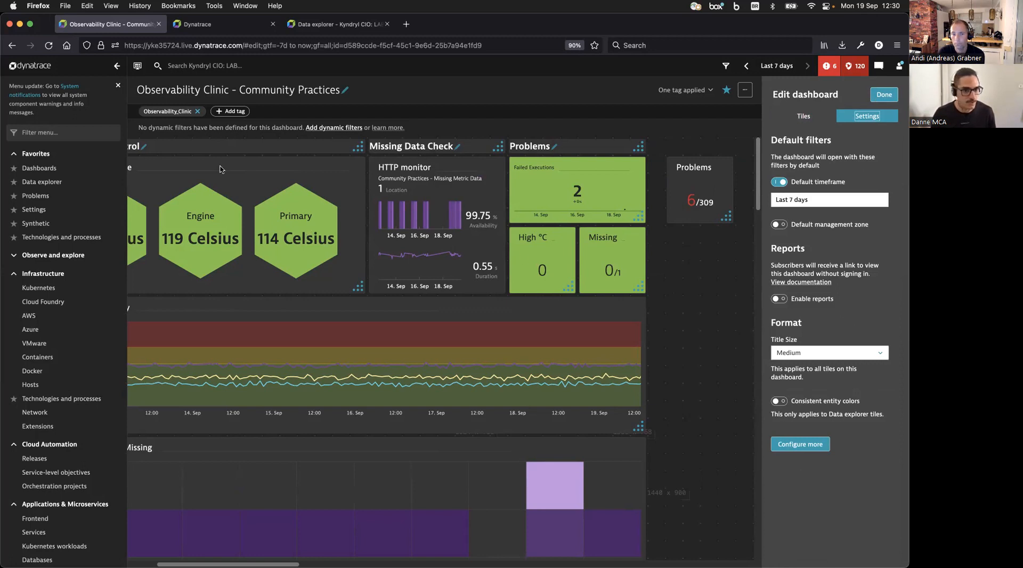
- In the HTTP monitor's browser tab, find and open the Problems page using the filter text "prob"
{"action": "left_click", "coordinate": [229, 24]}
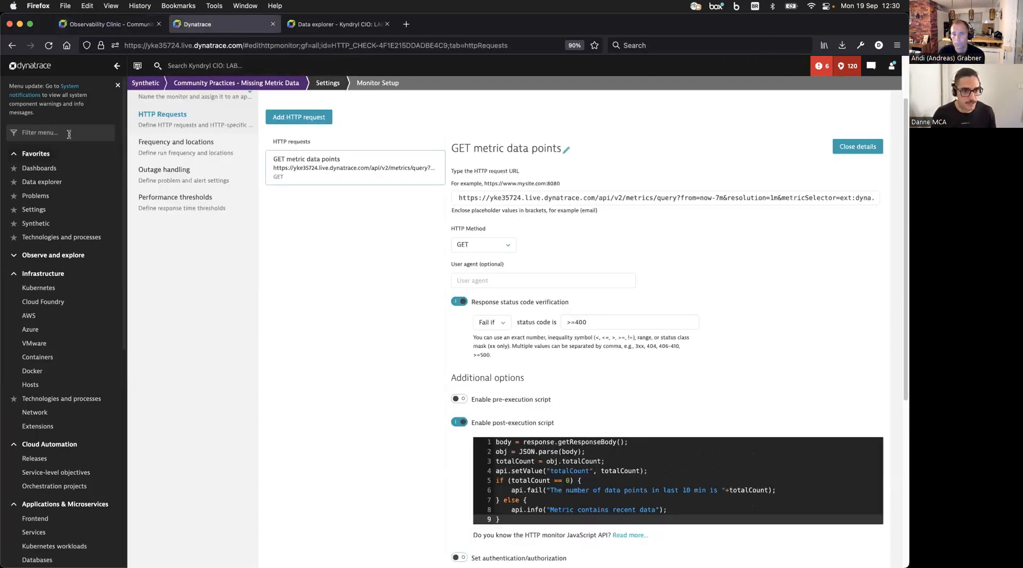
{"action": "left_click", "coordinate": [69, 134]}
{"action": "type", "text": "prob"}
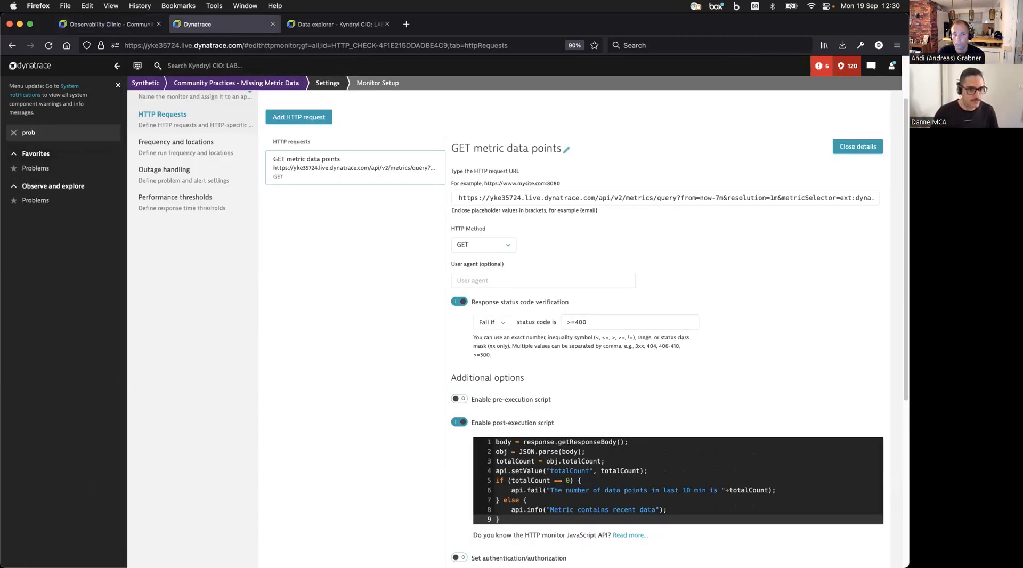
{"action": "left_click", "coordinate": [43, 170]}
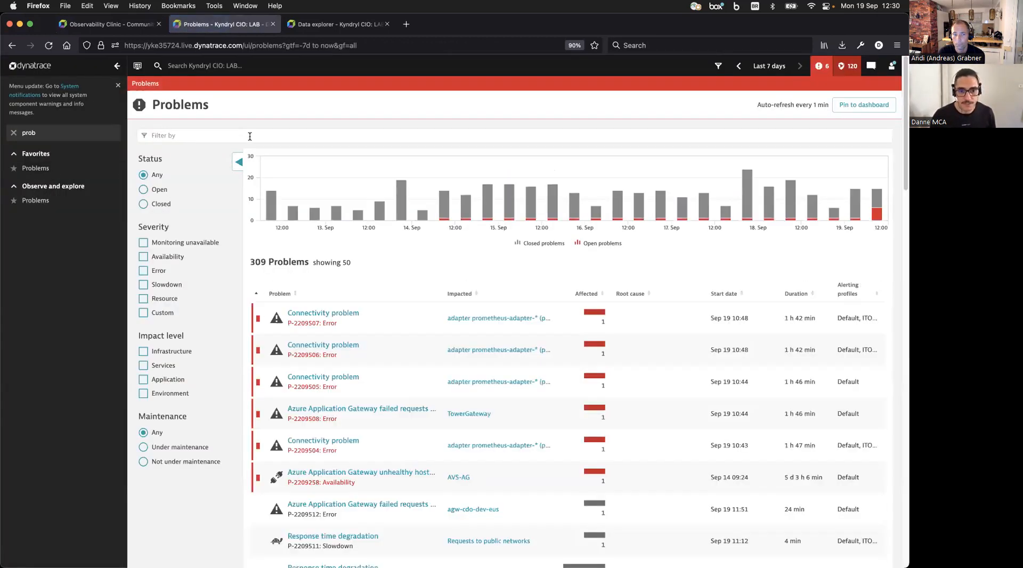
- Filter the problems by entity to the HTTP monitor "Community Practices - Missing Metric Data"
{"action": "left_click", "coordinate": [238, 135]}
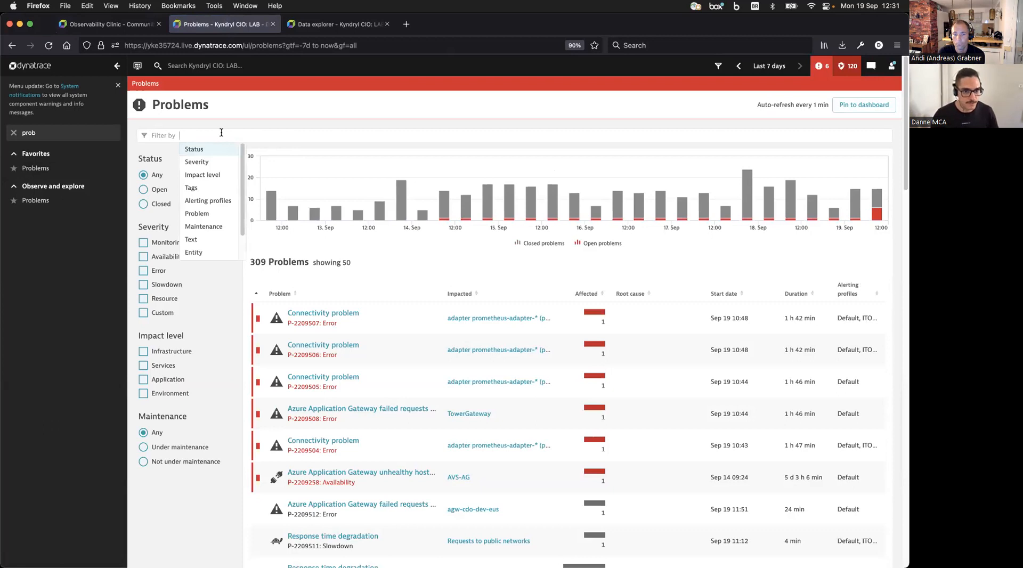
{"action": "scroll", "coordinate": [210, 205], "scroll_direction": "down", "scroll_amount": 1}
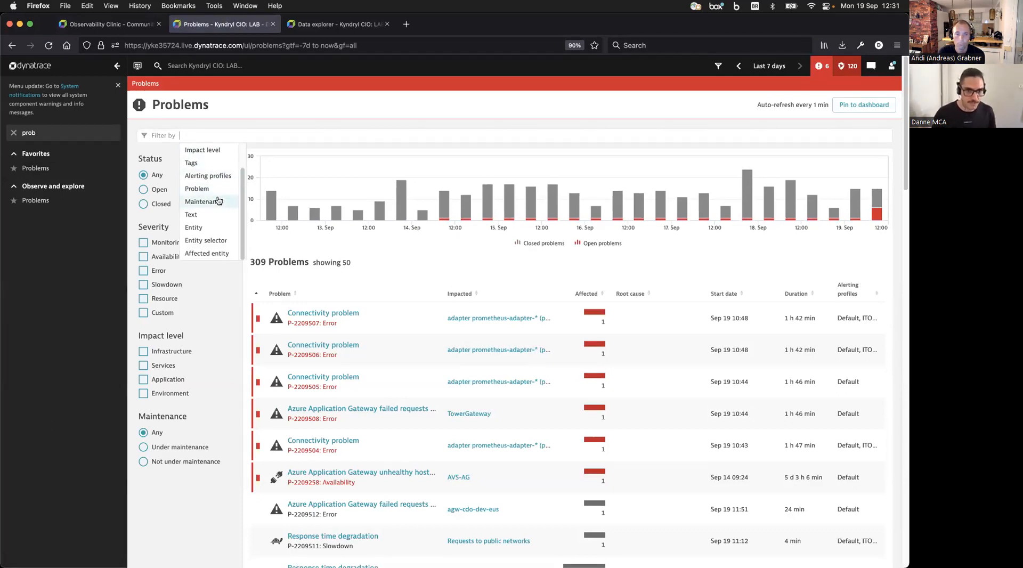
{"action": "left_click", "coordinate": [210, 225]}
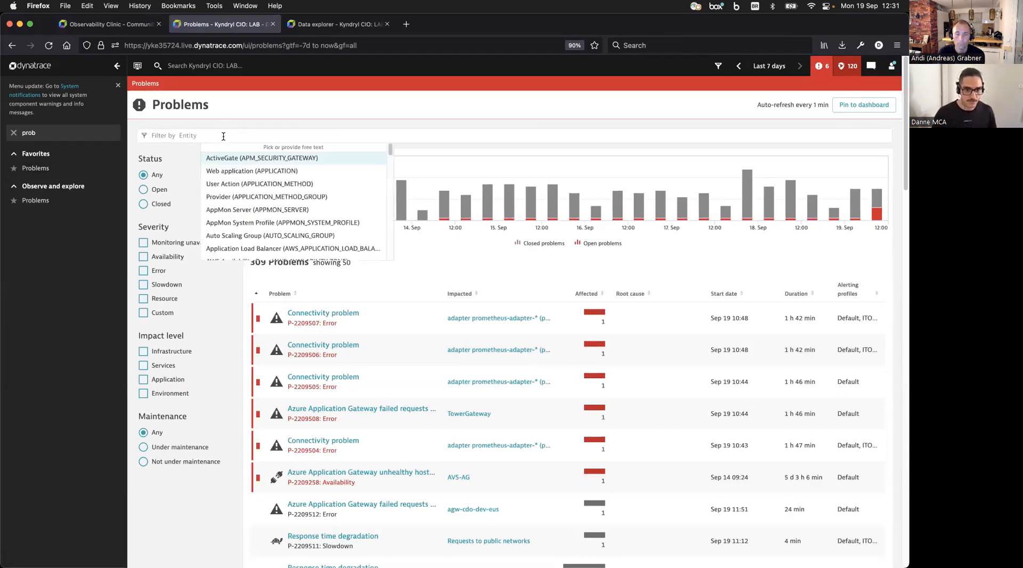
{"action": "type", "text": "http"}
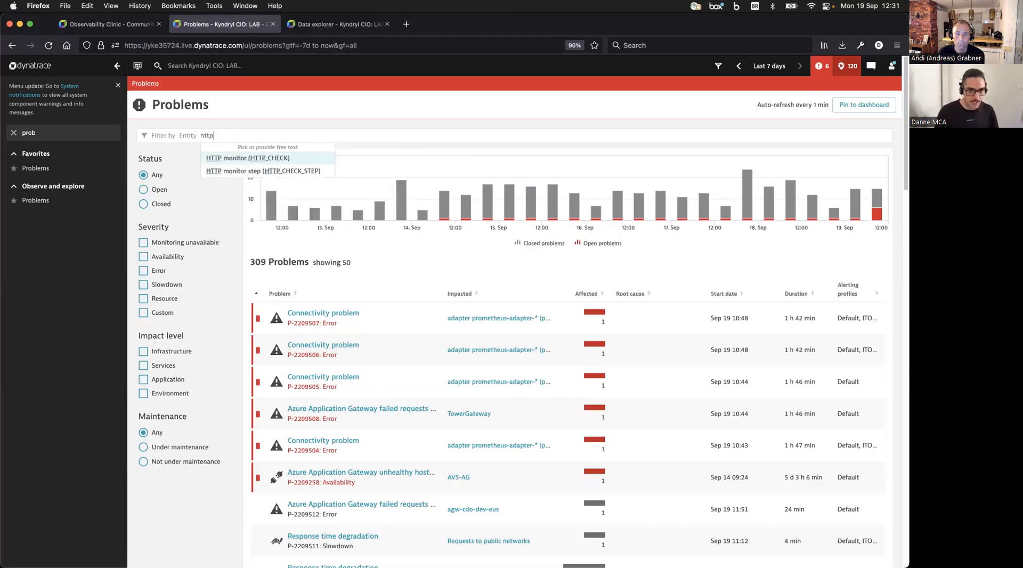
{"action": "left_click", "coordinate": [234, 160]}
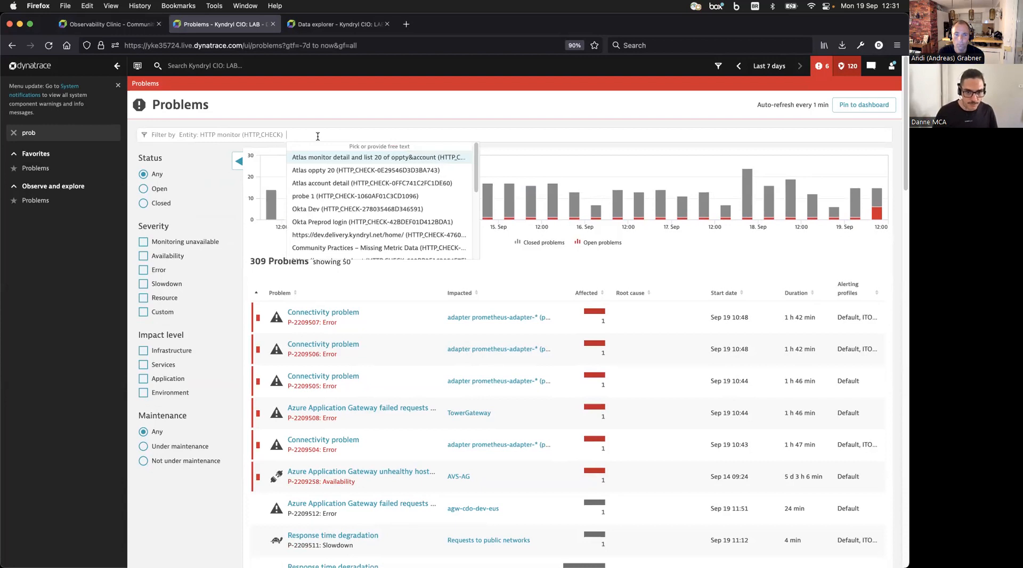
{"action": "left_click", "coordinate": [355, 247]}
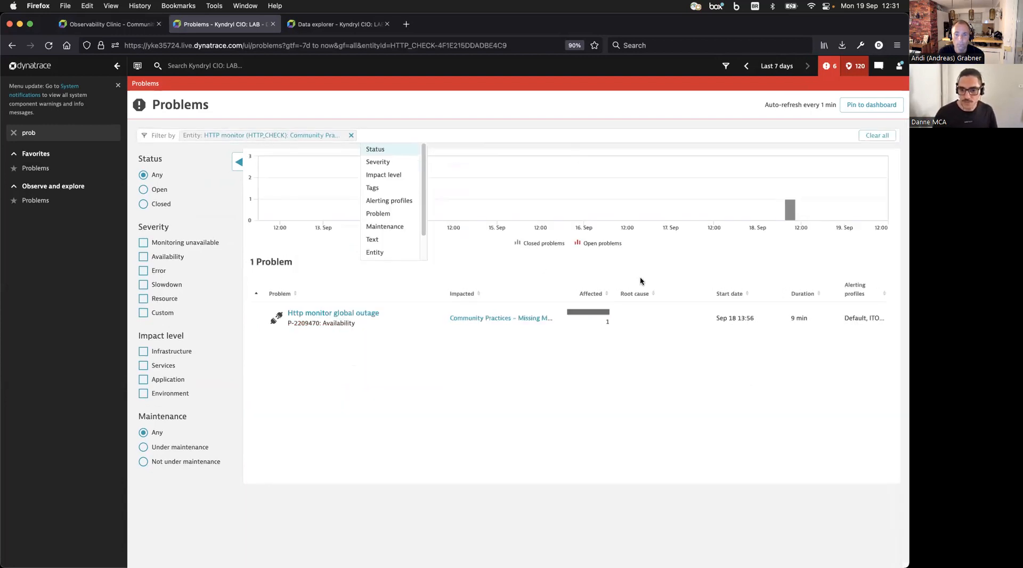
{"action": "left_click", "coordinate": [456, 366]}
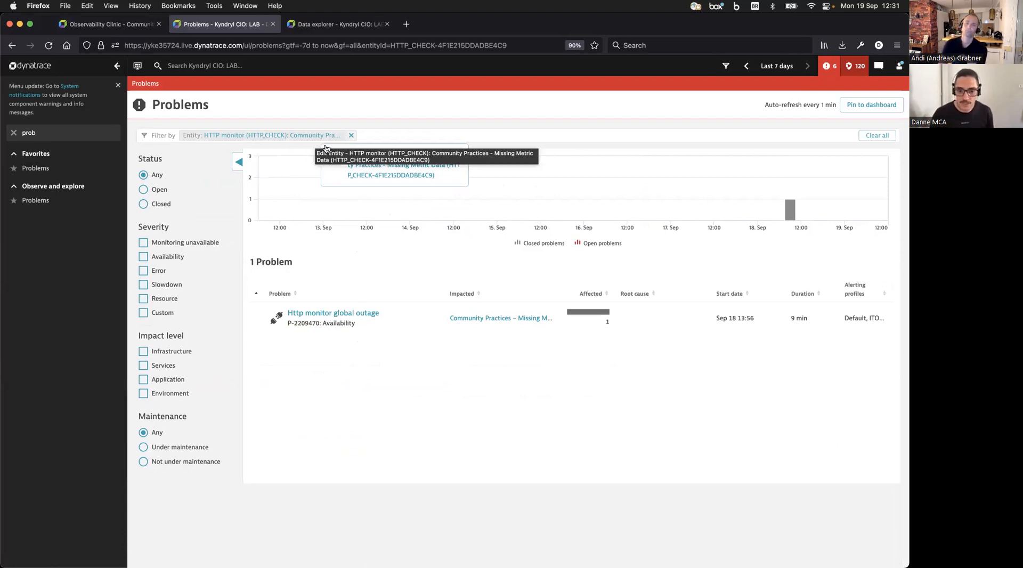
{"action": "left_click", "coordinate": [384, 135]}
{"action": "scroll", "coordinate": [393, 223], "scroll_direction": "down", "scroll_amount": 2}
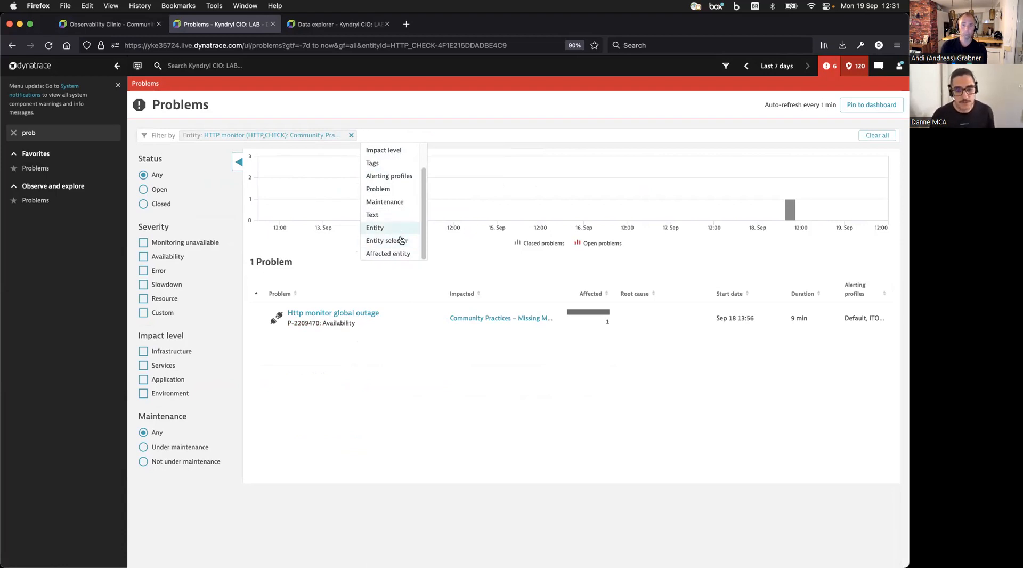
{"action": "left_click", "coordinate": [415, 126]}
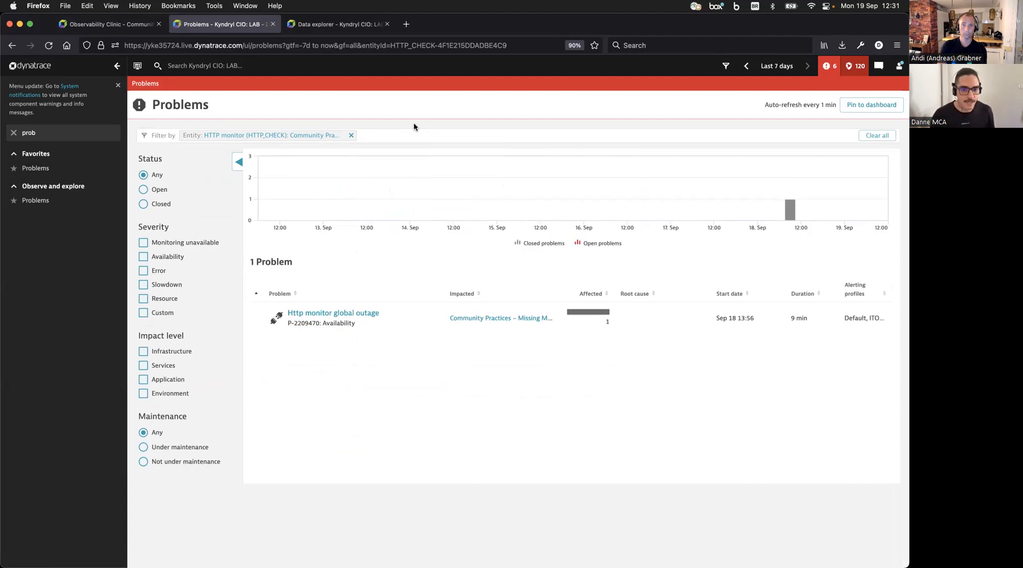
- Pin the filtered problems to the "Observability Clinic - Community Practices" dashboard as "Problems for one entity only" and open that dashboard
{"action": "left_click", "coordinate": [872, 110]}
{"action": "double_click", "coordinate": [786, 191]}
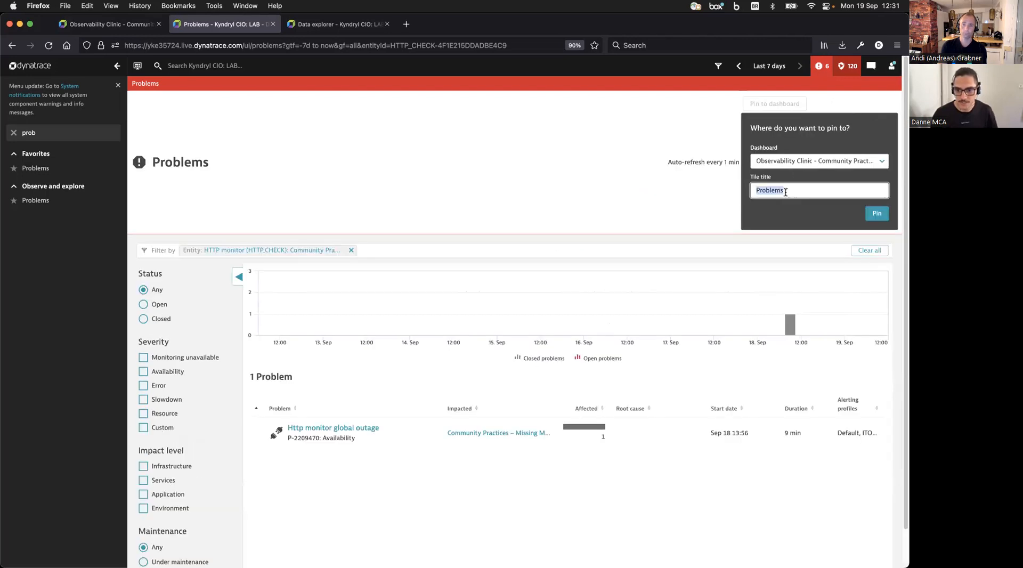
{"action": "type", "text": "Problems for one entity only"}
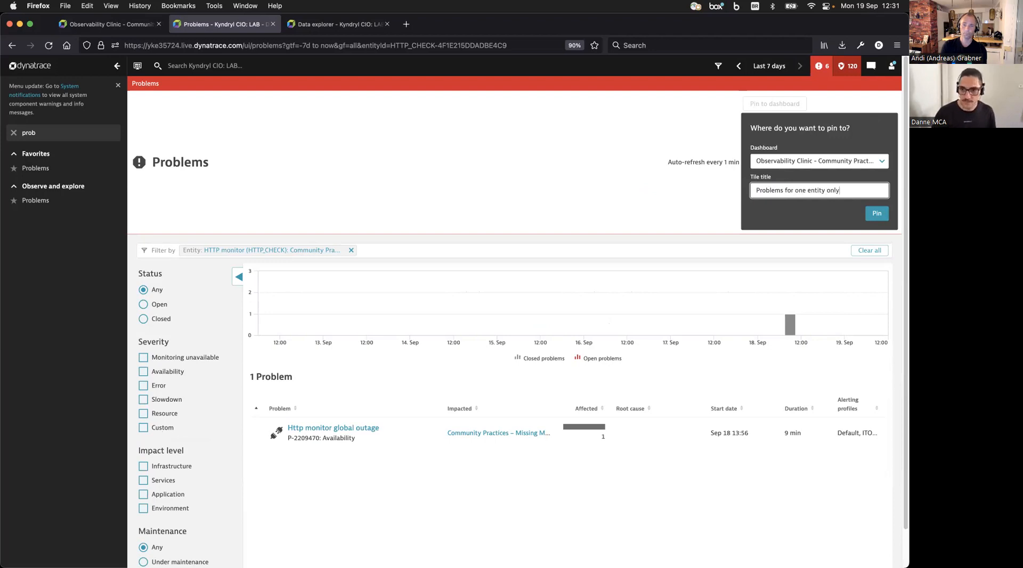
{"action": "left_click", "coordinate": [877, 214]}
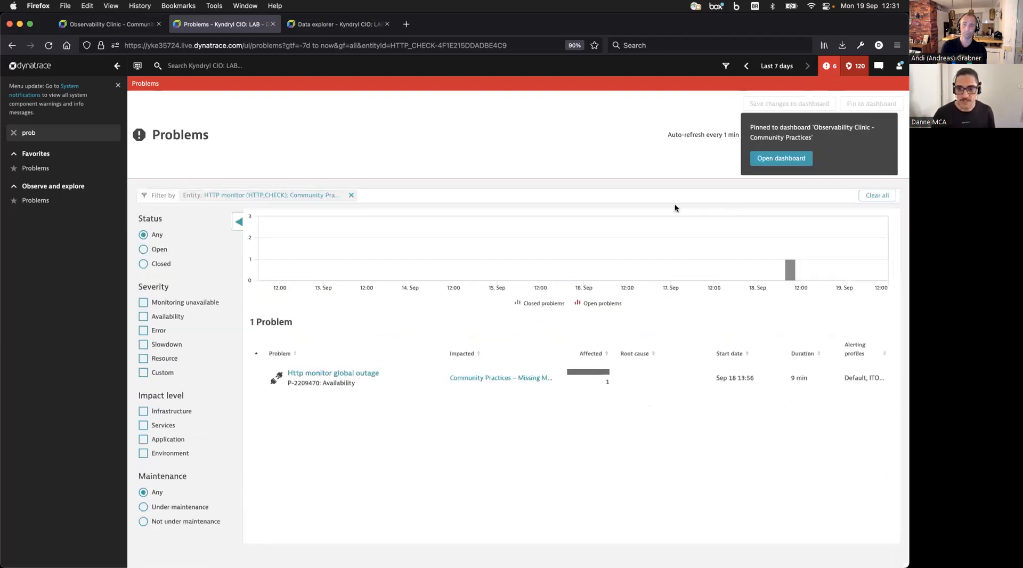
{"action": "left_click", "coordinate": [776, 163]}
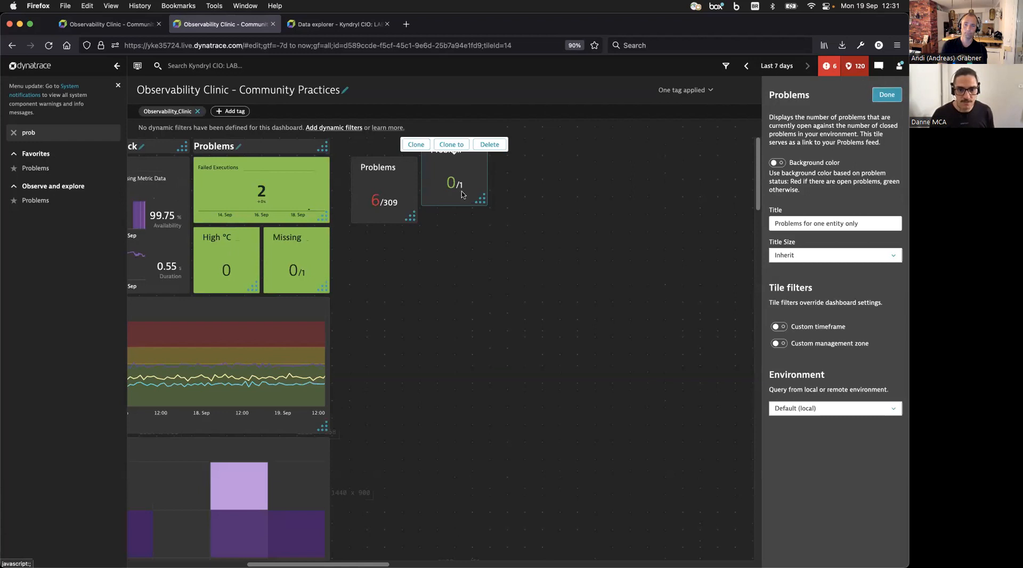
- Enlarge the new tile to about 342 by 266, align it with the Problems tile's row, enable its status background color, and finish editing
{"action": "mouse_move", "coordinate": [463, 193]}
{"action": "left_mouse_down"}
{"action": "mouse_move", "coordinate": [609, 299]}
{"action": "mouse_move", "coordinate": [611, 290]}
{"action": "mouse_move", "coordinate": [643, 309]}
{"action": "left_mouse_up"}
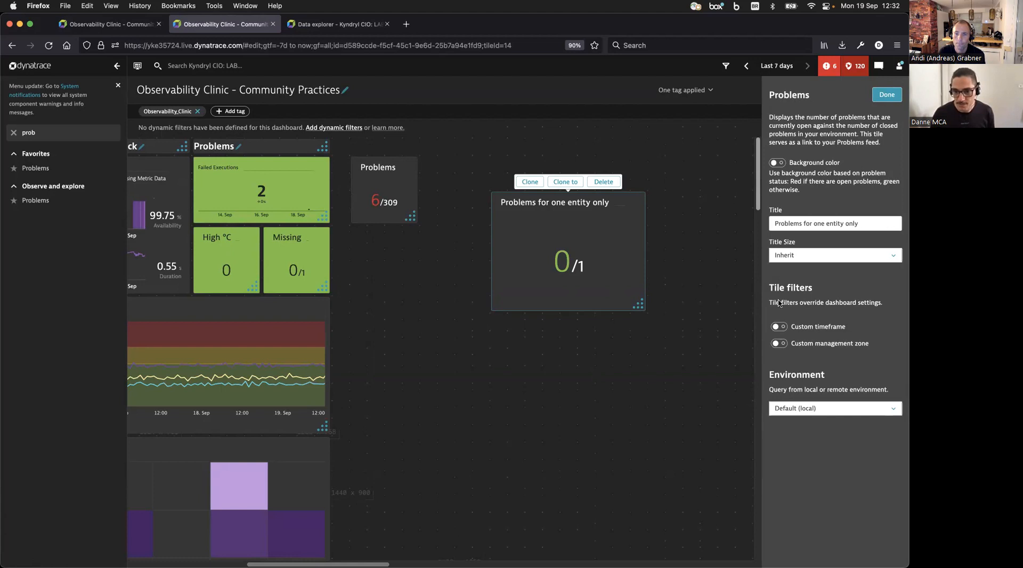
{"action": "left_click", "coordinate": [777, 163]}
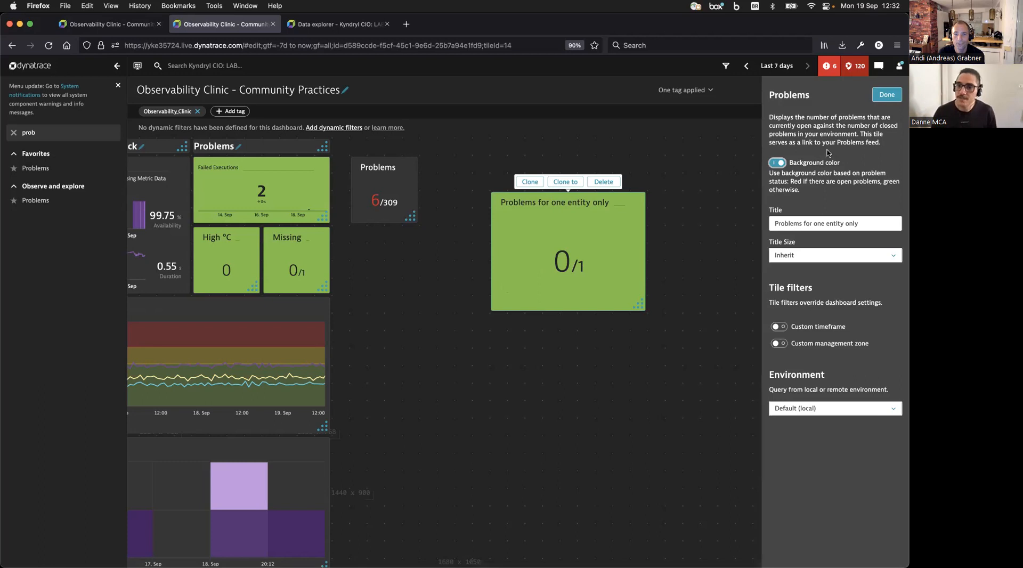
{"action": "left_click_drag", "start_coordinate": [601, 254], "coordinate": [566, 218]}
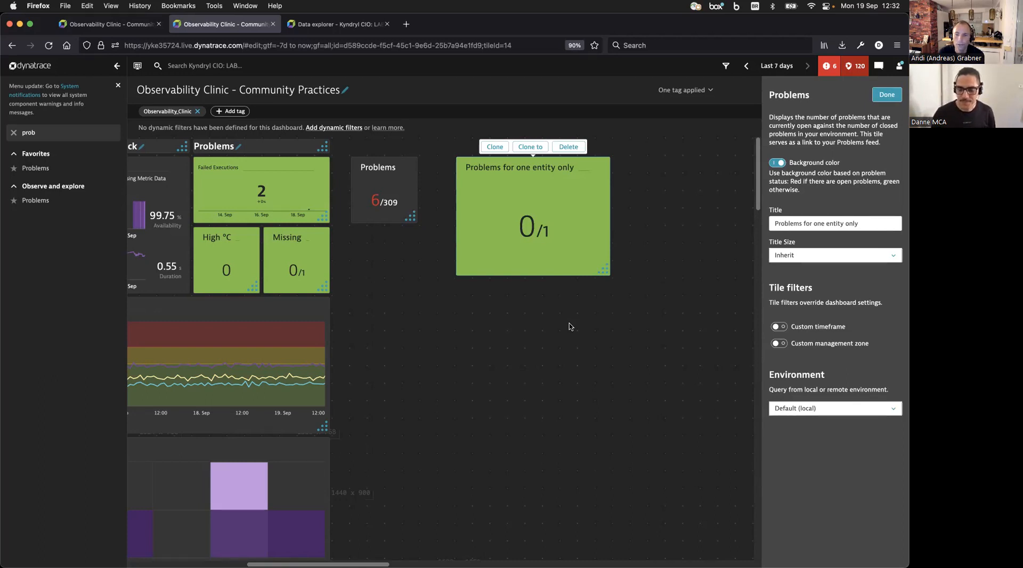
{"action": "left_click", "coordinate": [581, 245]}
{"action": "left_click", "coordinate": [581, 245]}
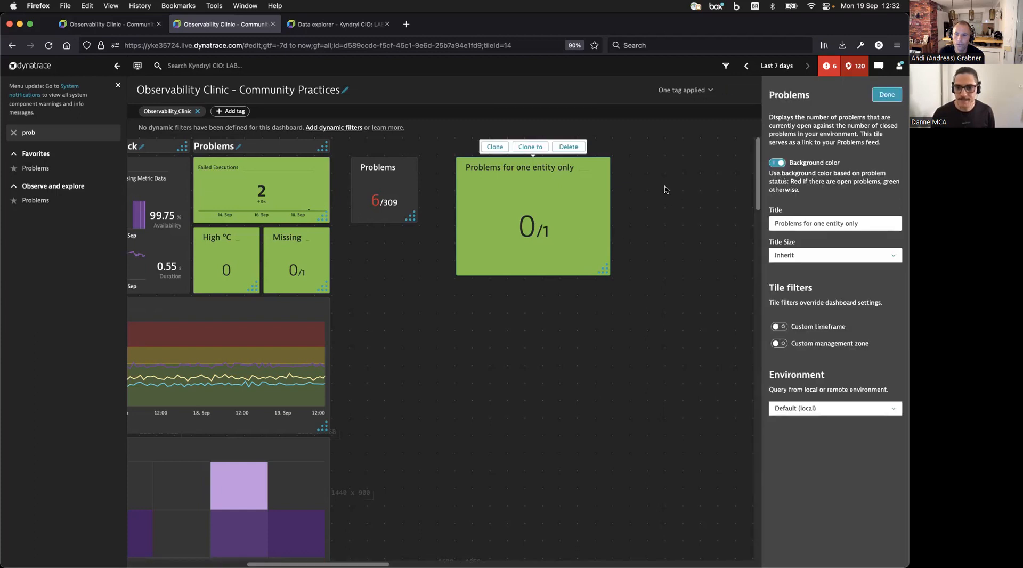
{"action": "left_click", "coordinate": [885, 95]}
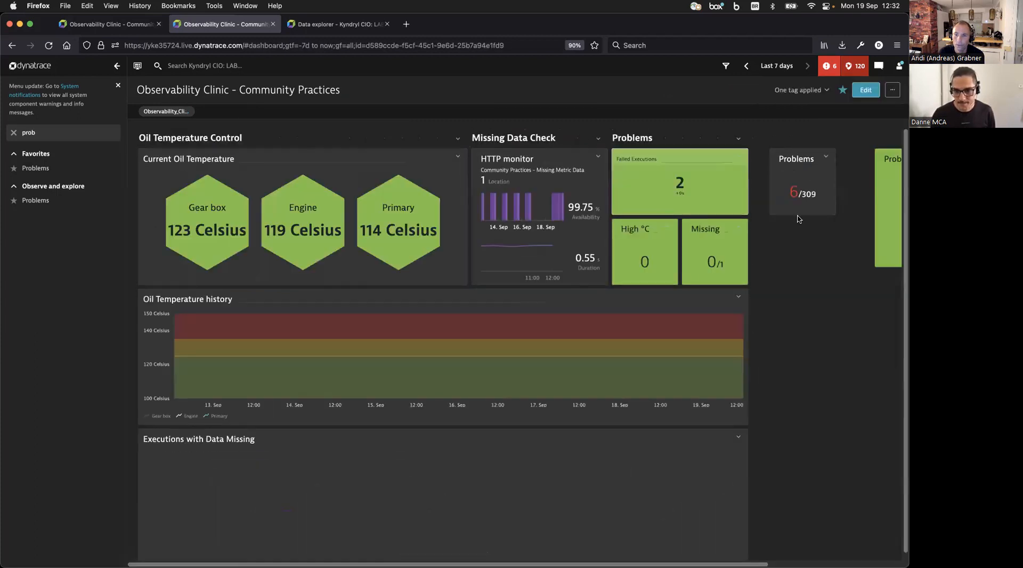
- Open the dashboard's full settings and display its Dashboard JSON
{"action": "scroll", "coordinate": [852, 160], "scroll_direction": "right", "scroll_amount": 5}
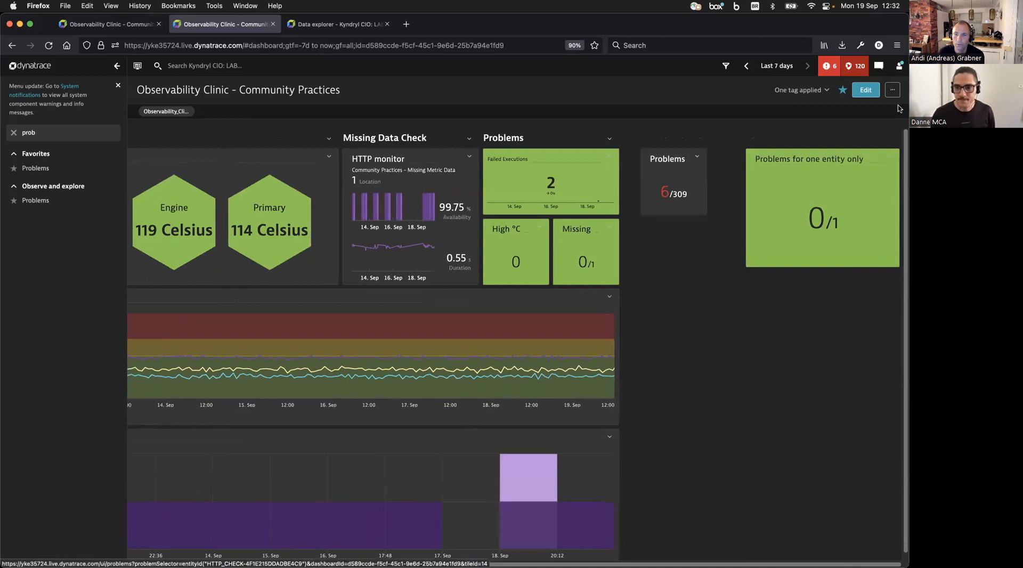
{"action": "left_click", "coordinate": [892, 90]}
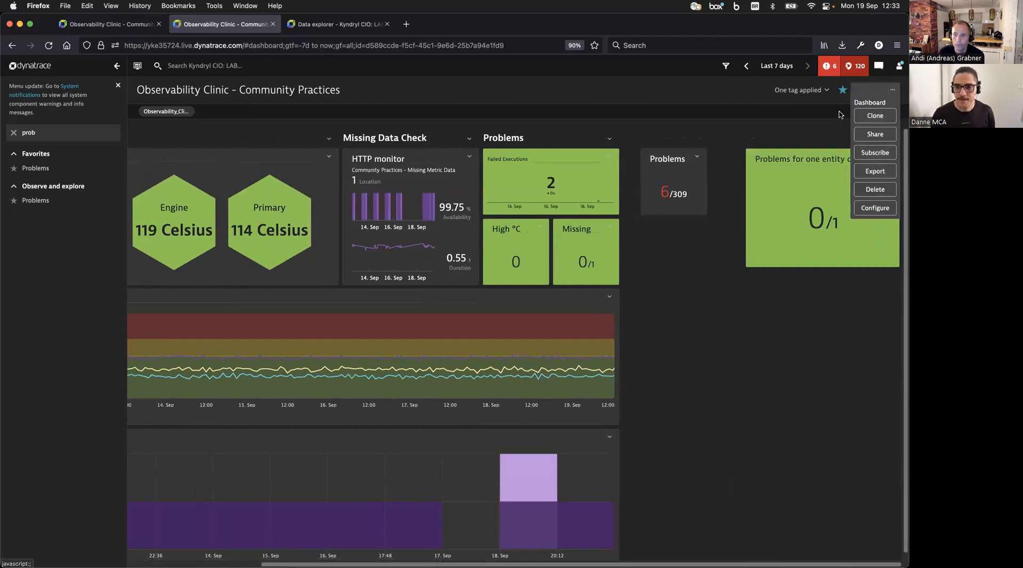
{"action": "left_click", "coordinate": [839, 115]}
{"action": "left_click", "coordinate": [865, 89]}
{"action": "left_click", "coordinate": [867, 116]}
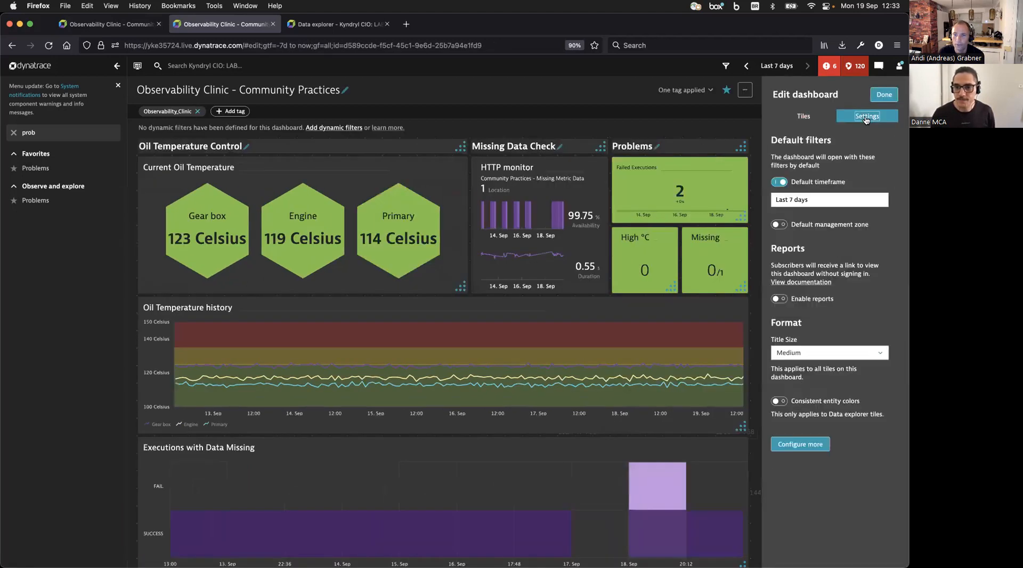
{"action": "left_click", "coordinate": [792, 446]}
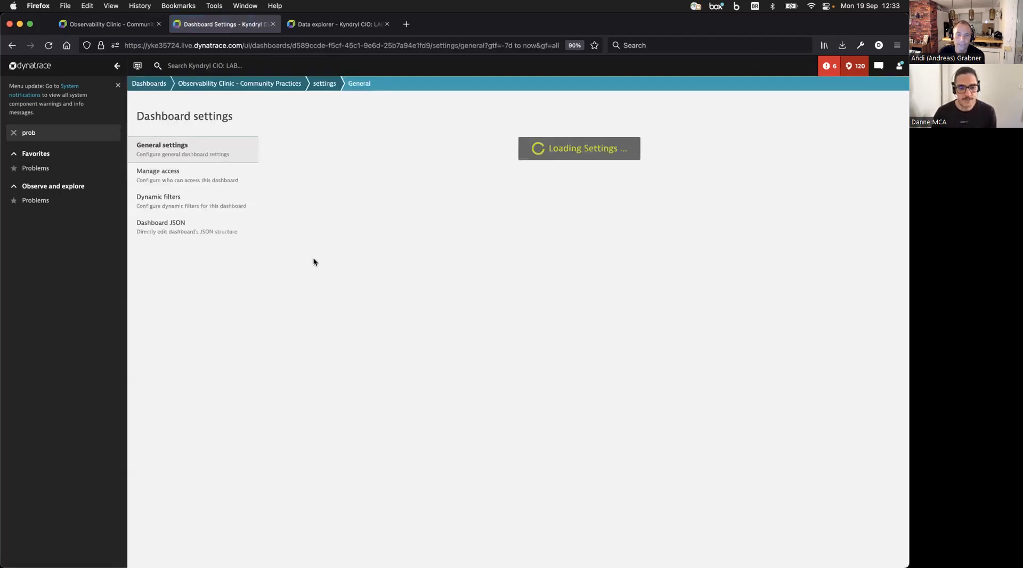
{"action": "left_click", "coordinate": [168, 198]}
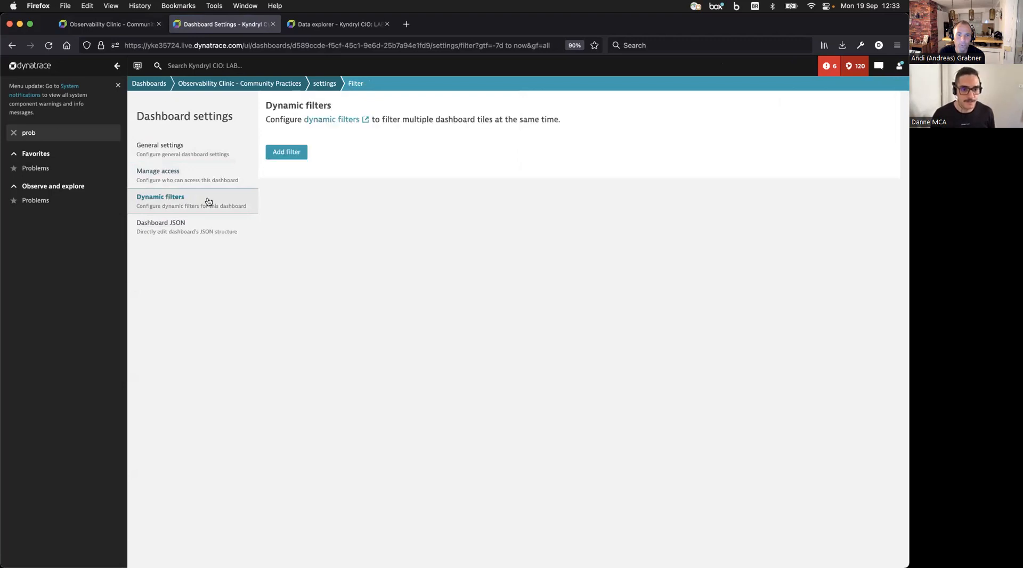
{"action": "left_click", "coordinate": [186, 225]}
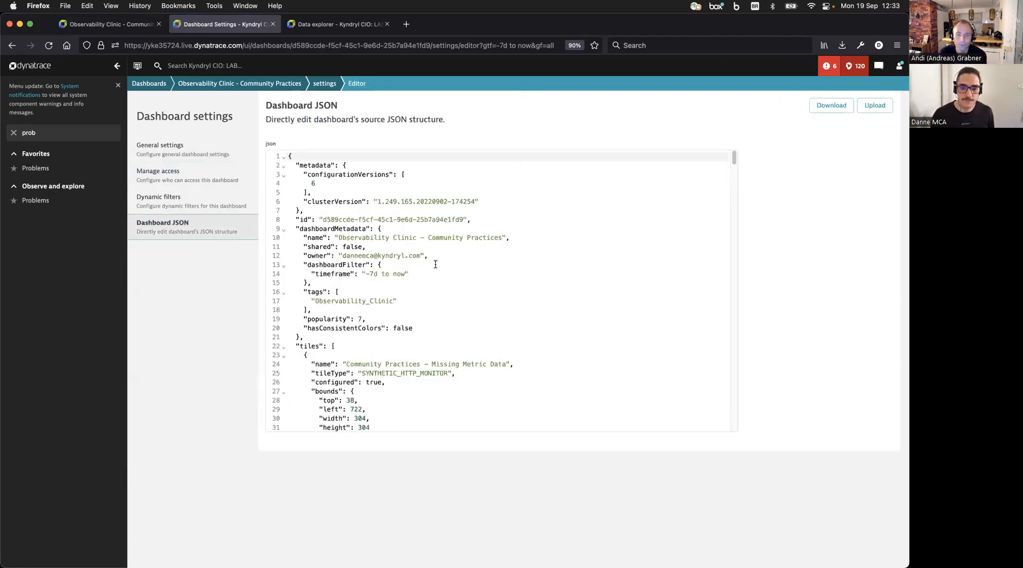
- Find the "Problems for one entity only" tile in the dashboard JSON and examine its name and problemSelector
{"action": "scroll", "coordinate": [437, 264], "scroll_direction": "down", "scroll_amount": 5}
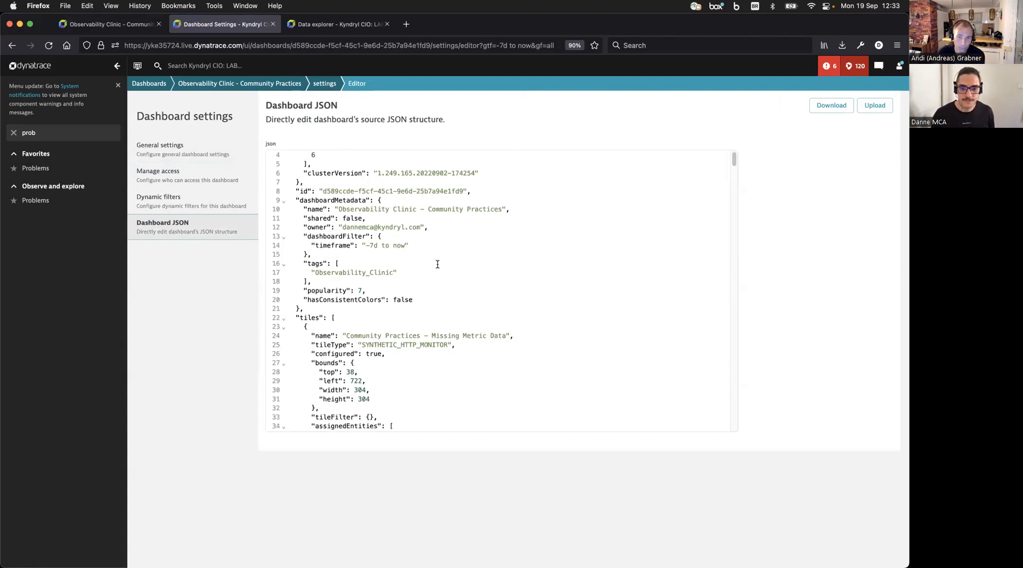
{"action": "scroll", "coordinate": [437, 264], "scroll_direction": "down", "scroll_amount": 20}
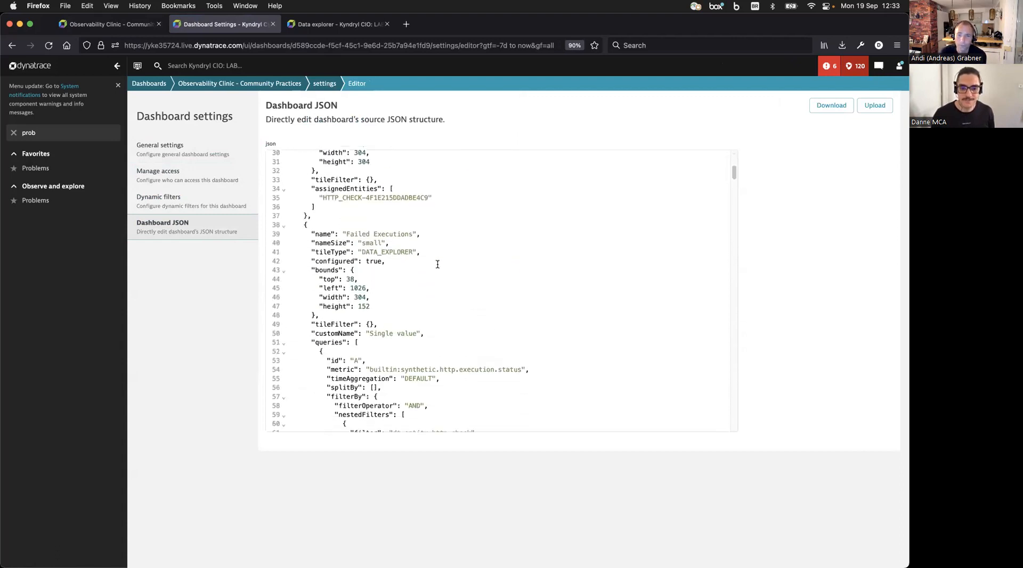
{"action": "scroll", "coordinate": [438, 265], "scroll_direction": "down", "scroll_amount": 20}
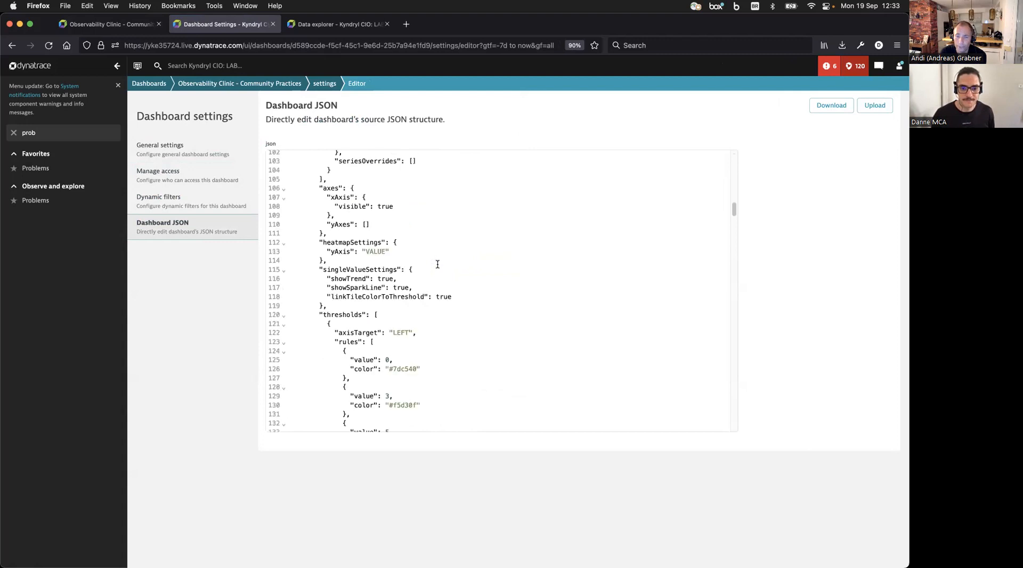
{"action": "scroll", "coordinate": [437, 264], "scroll_direction": "down", "scroll_amount": 15}
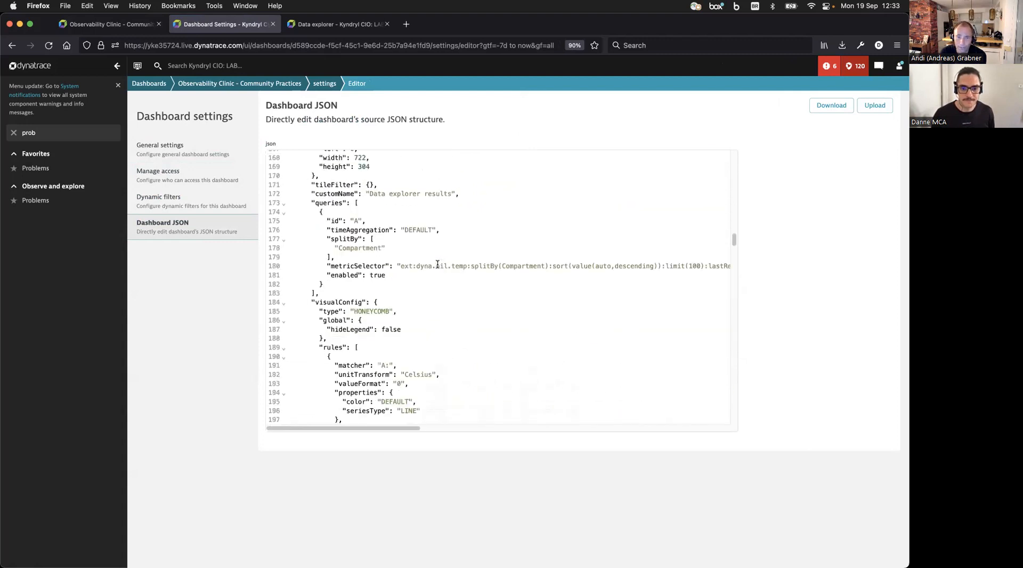
{"action": "scroll", "coordinate": [437, 264], "scroll_direction": "down", "scroll_amount": 20}
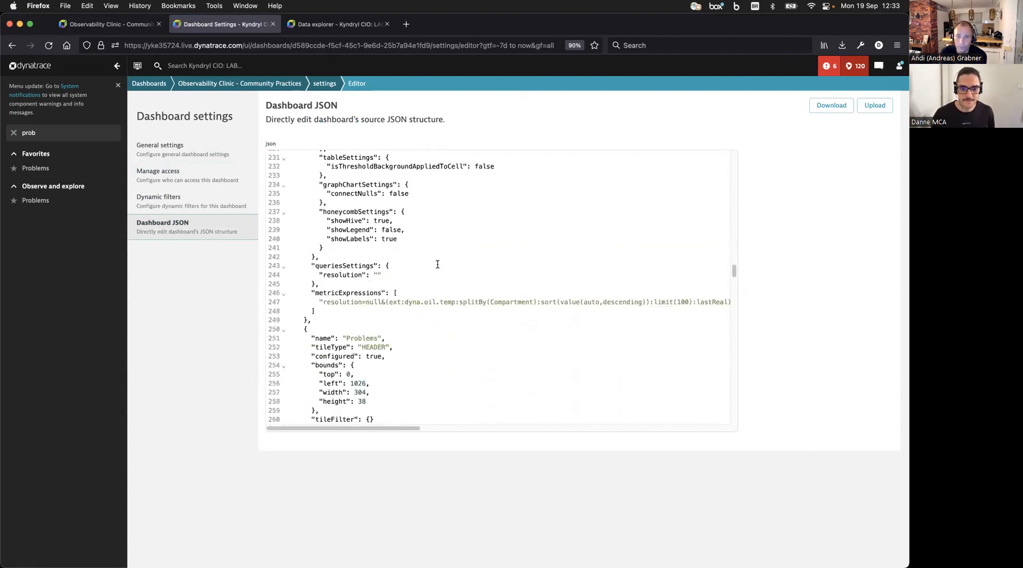
{"action": "scroll", "coordinate": [438, 264], "scroll_direction": "down", "scroll_amount": 16}
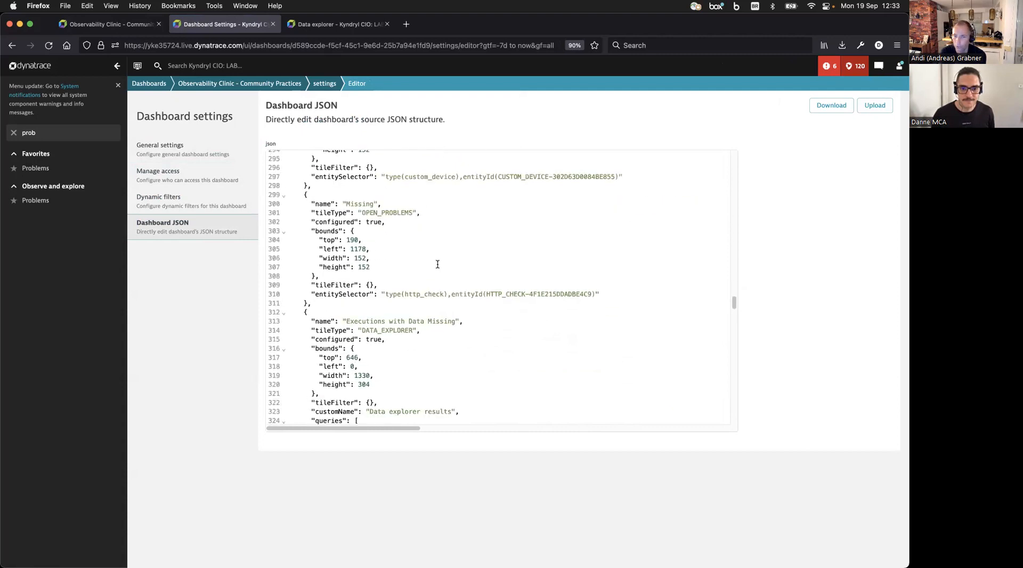
{"action": "scroll", "coordinate": [438, 264], "scroll_direction": "down", "scroll_amount": 15}
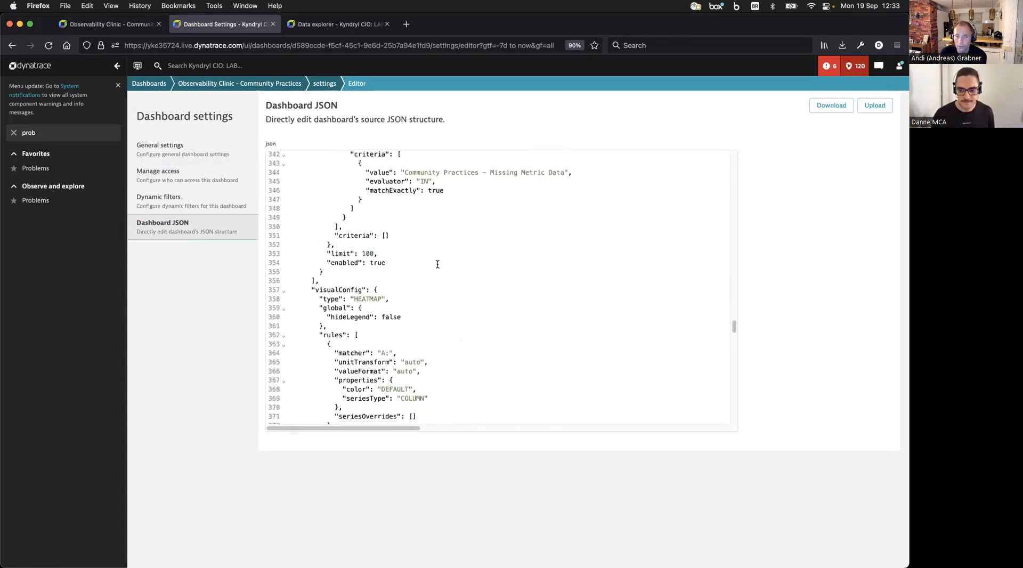
{"action": "scroll", "coordinate": [437, 265], "scroll_direction": "down", "scroll_amount": 20}
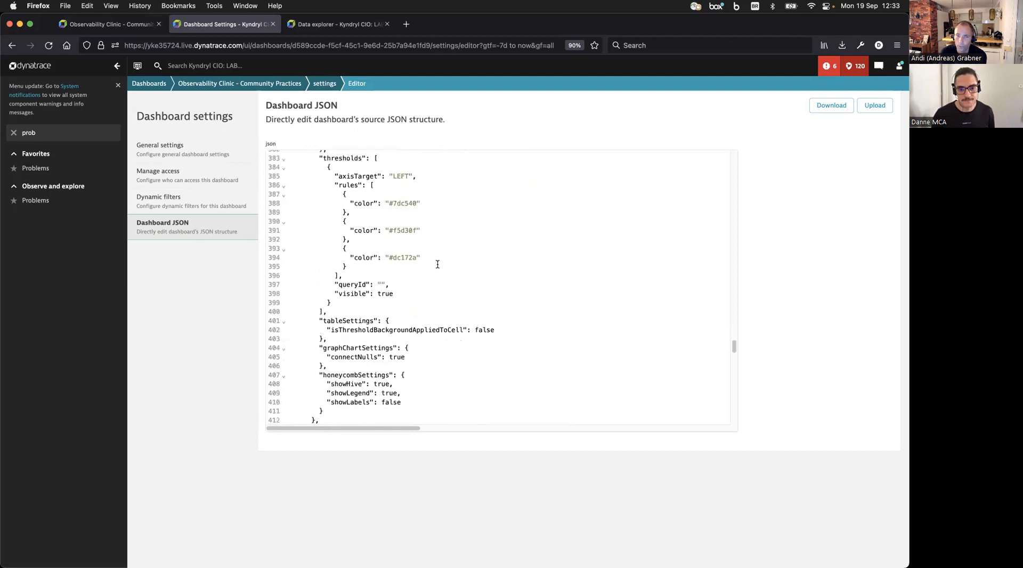
{"action": "scroll", "coordinate": [437, 264], "scroll_direction": "down", "scroll_amount": 20}
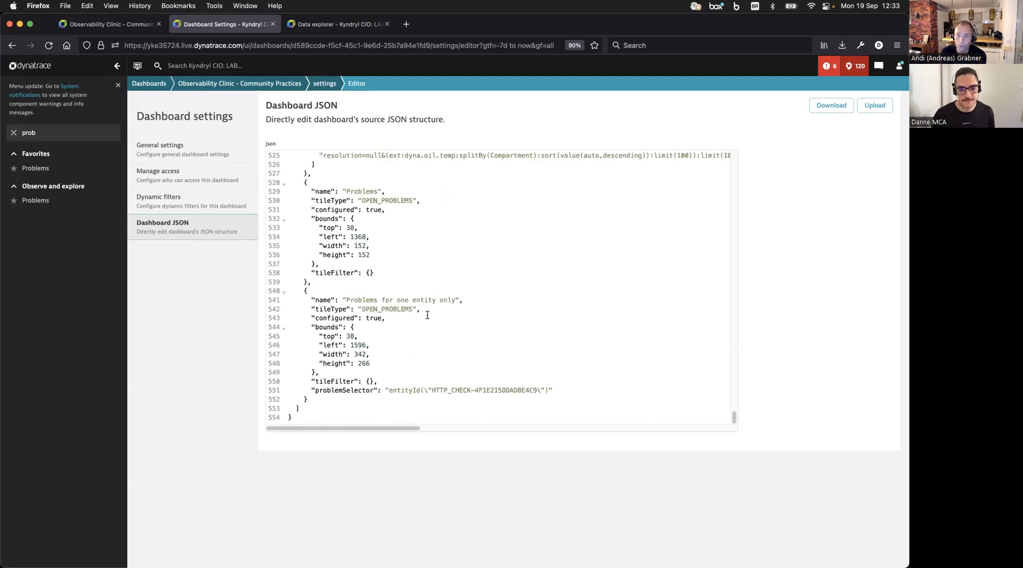
{"action": "left_click_drag", "start_coordinate": [350, 300], "coordinate": [459, 300]}
{"action": "left_click", "coordinate": [459, 300]}
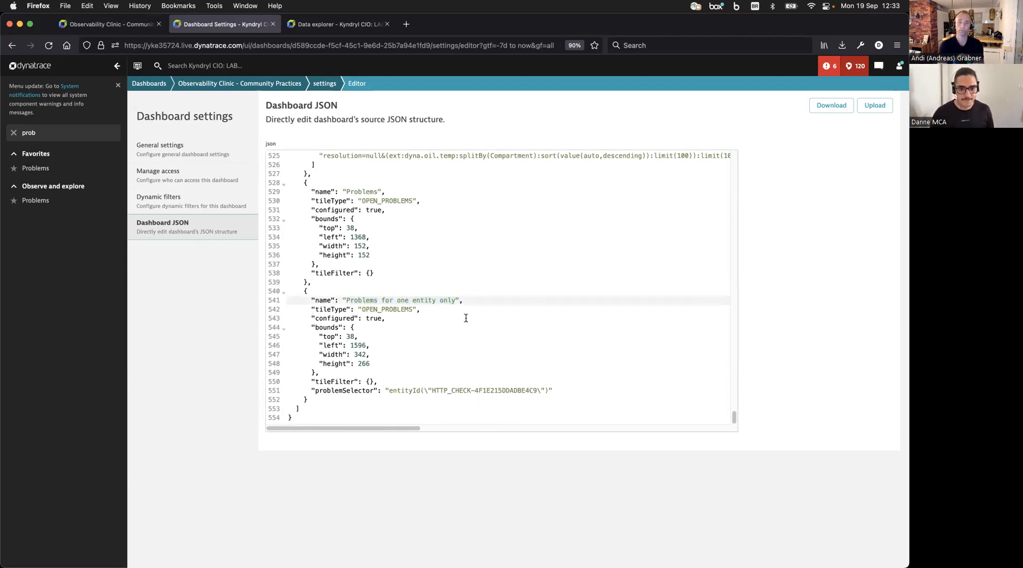
{"action": "left_click_drag", "start_coordinate": [548, 391], "coordinate": [388, 392]}
{"action": "left_click", "coordinate": [438, 384]}
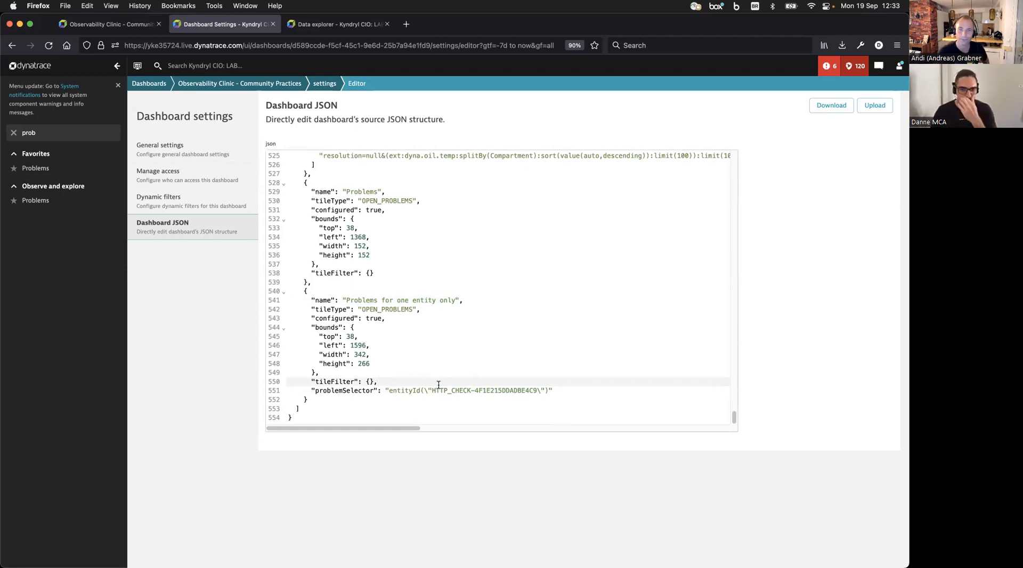
- Examine the tileFilter and problemSelector entries of the "Problems for one entity only" tile and return to the "Observability Clinic - Community Practices" dashboard
{"action": "left_click_drag", "start_coordinate": [554, 390], "coordinate": [300, 385]}
{"action": "left_click", "coordinate": [357, 383]}
{"action": "scroll", "coordinate": [356, 383], "scroll_direction": "up", "scroll_amount": 2}
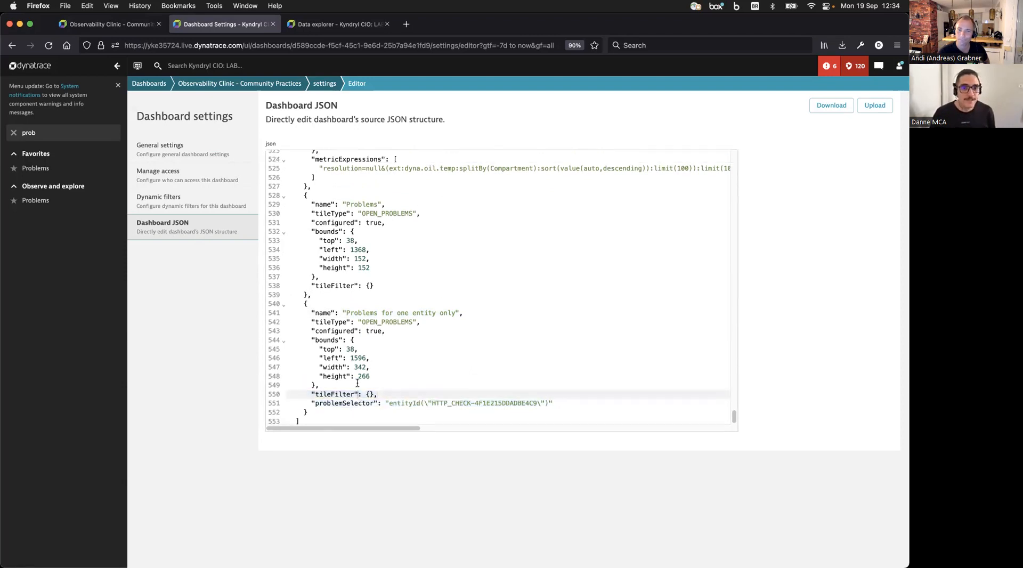
{"action": "scroll", "coordinate": [366, 330], "scroll_direction": "down", "scroll_amount": 2}
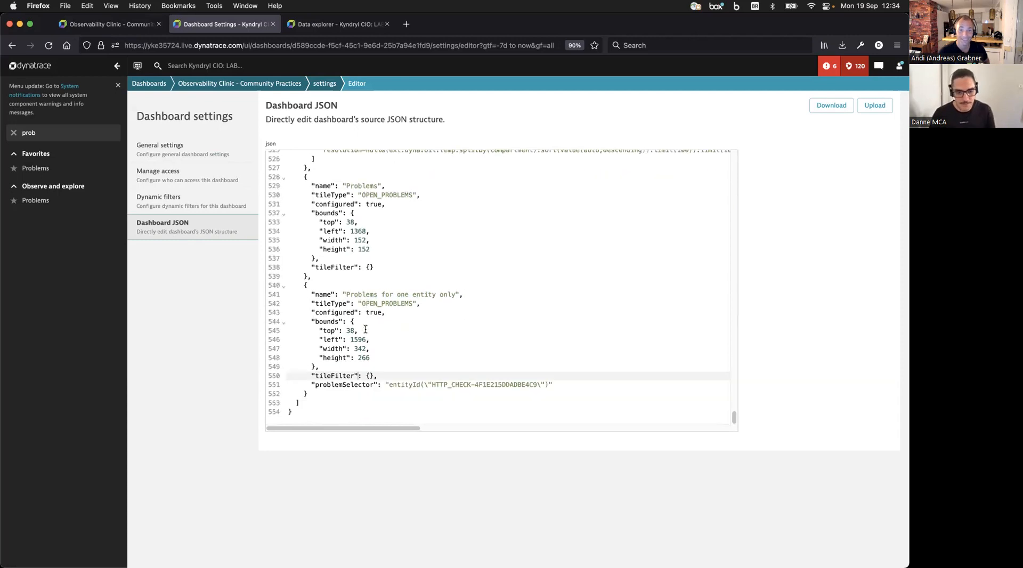
{"action": "left_click", "coordinate": [255, 84]}
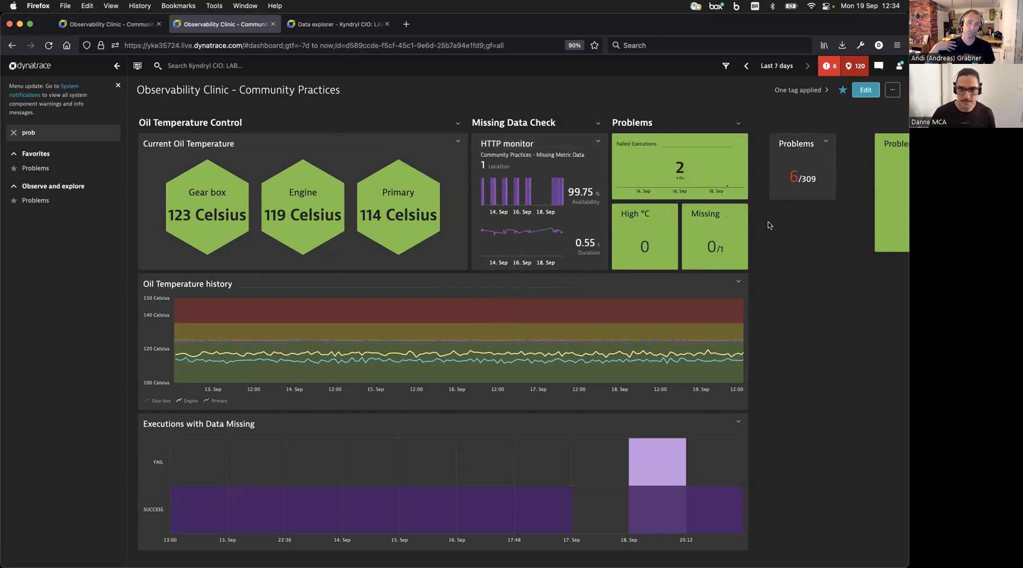
- Open the Problems list, view the values offered by the Alerting profiles filter, and remove that filter
{"action": "left_click", "coordinate": [35, 169]}
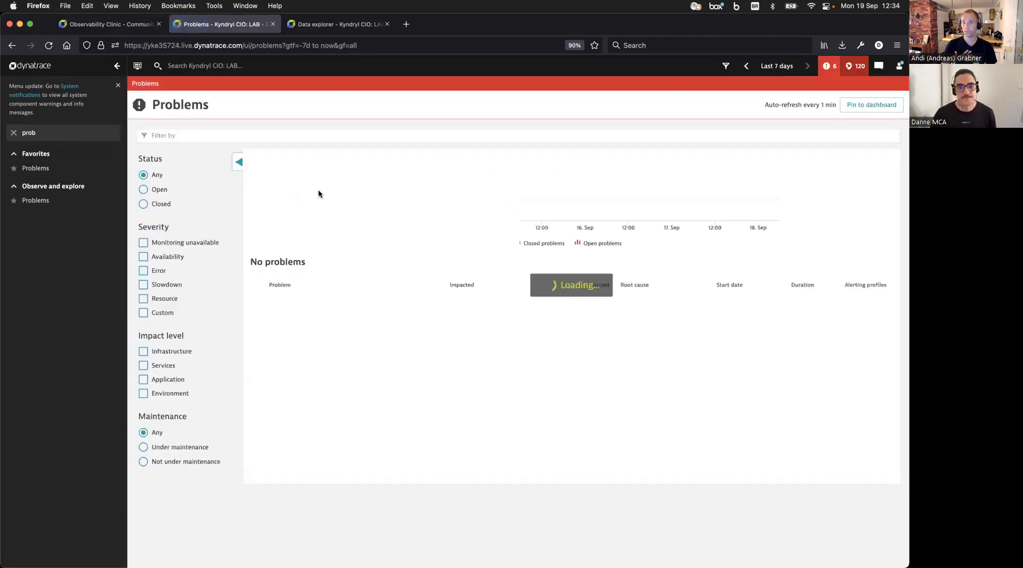
{"action": "left_click", "coordinate": [281, 136]}
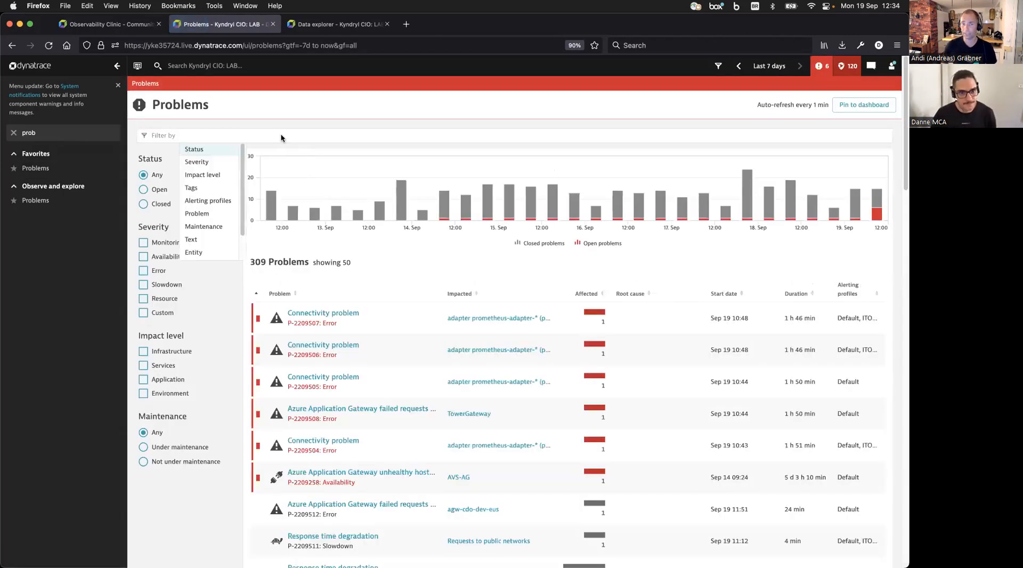
{"action": "left_click", "coordinate": [217, 201]}
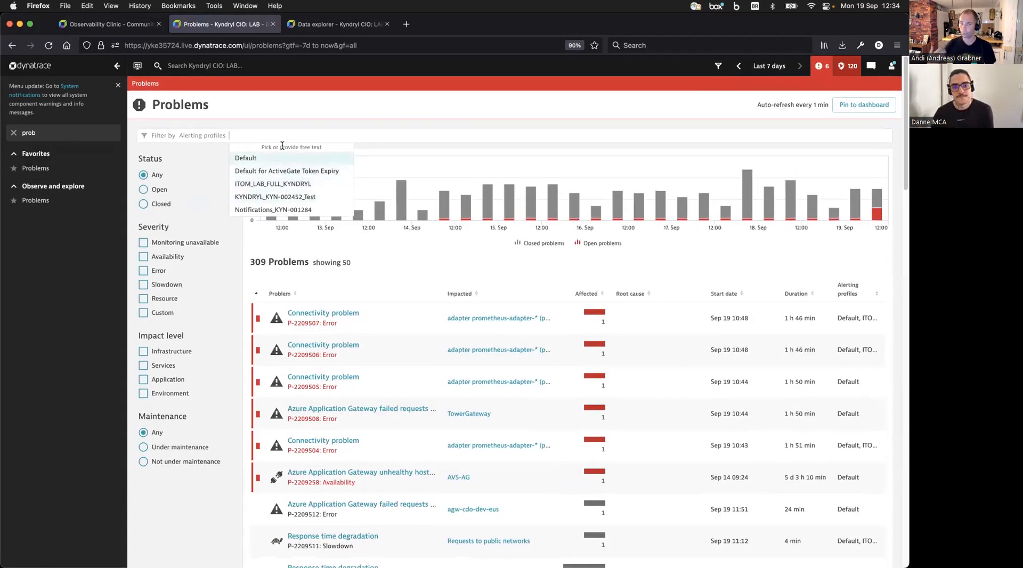
{"action": "left_click", "coordinate": [281, 124]}
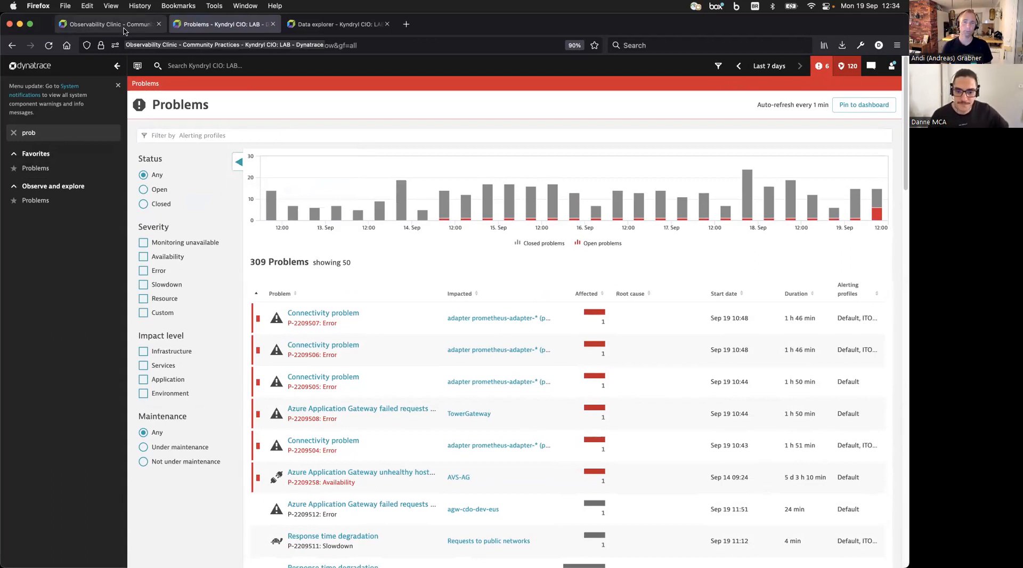
{"action": "left_click", "coordinate": [258, 135]}
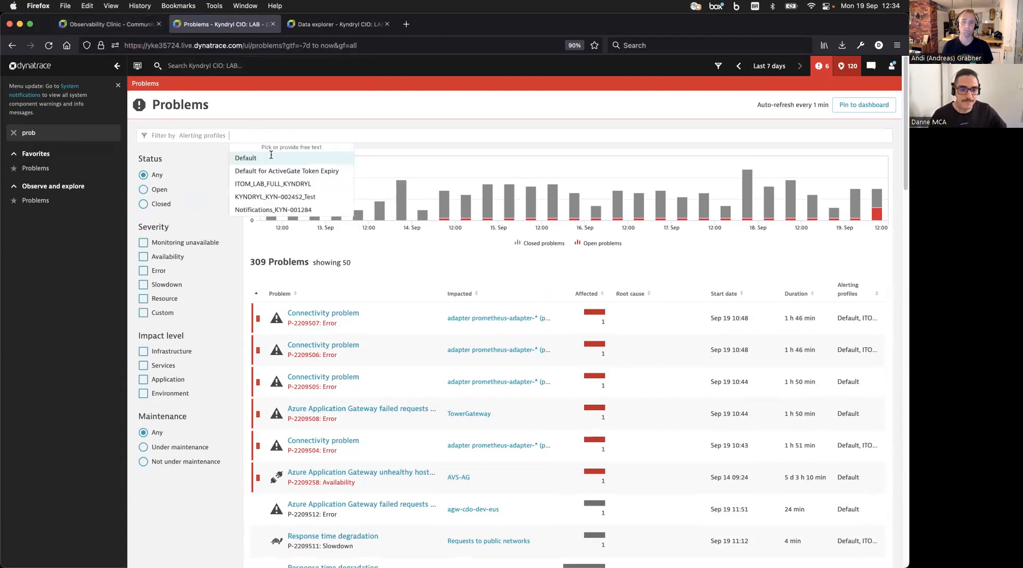
{"action": "key", "text": "BackSpace"}
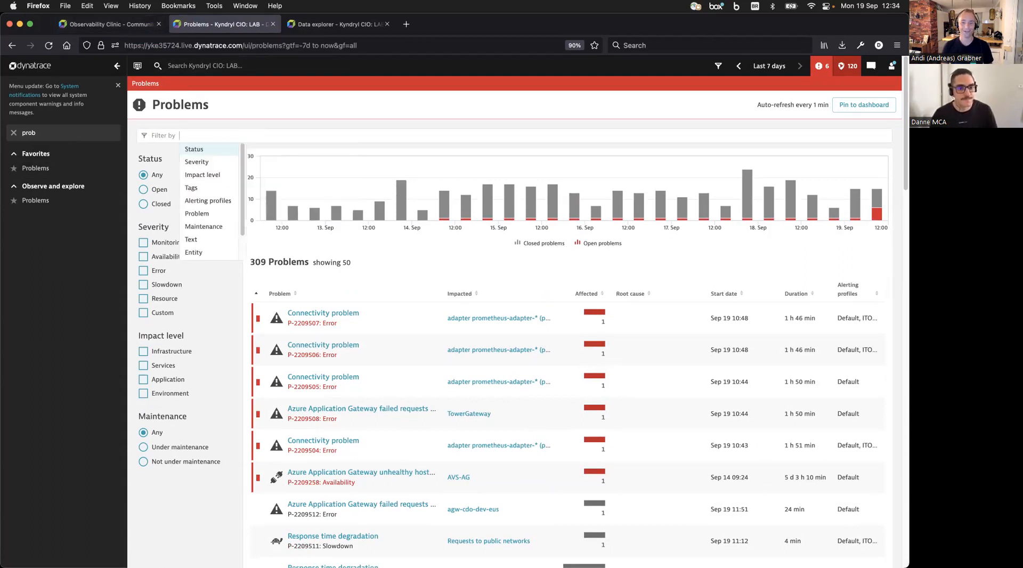
- Return to the "Observability Clinic - Community Practices" dashboard that is still in edit mode and finish editing it
{"action": "left_click", "coordinate": [122, 27]}
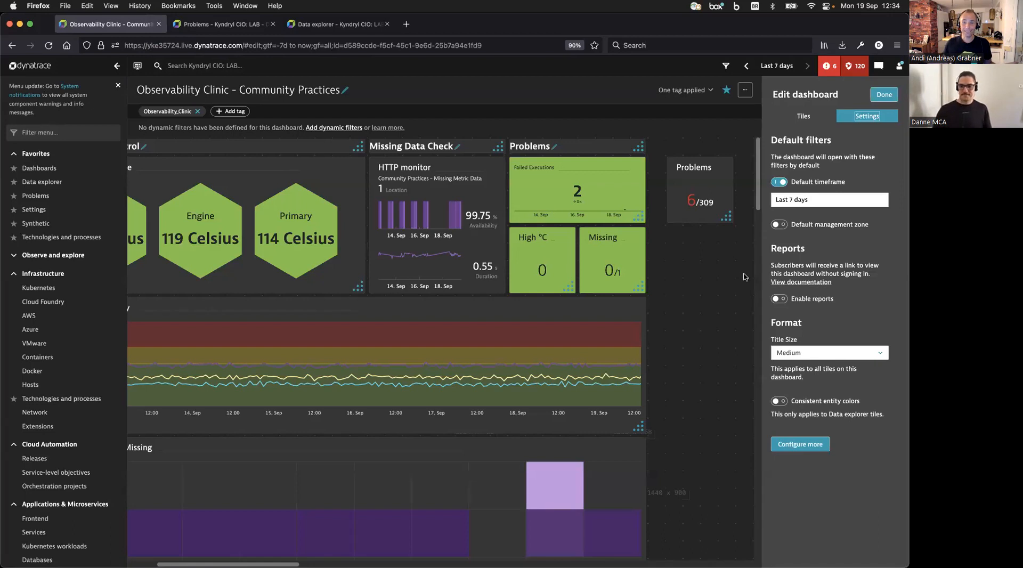
{"action": "left_click", "coordinate": [883, 94]}
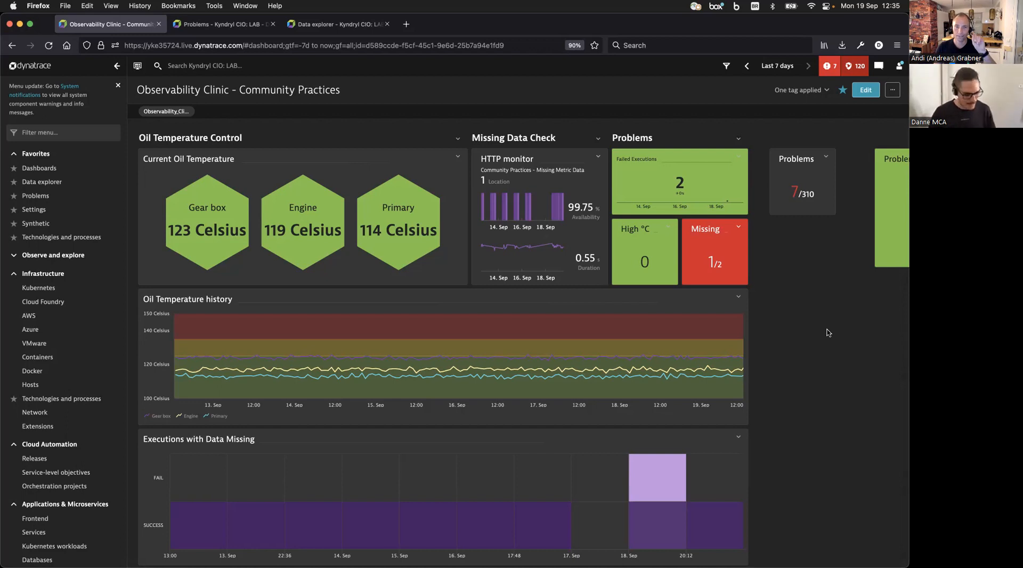
{"action": "key", "text": "super+Tab"}
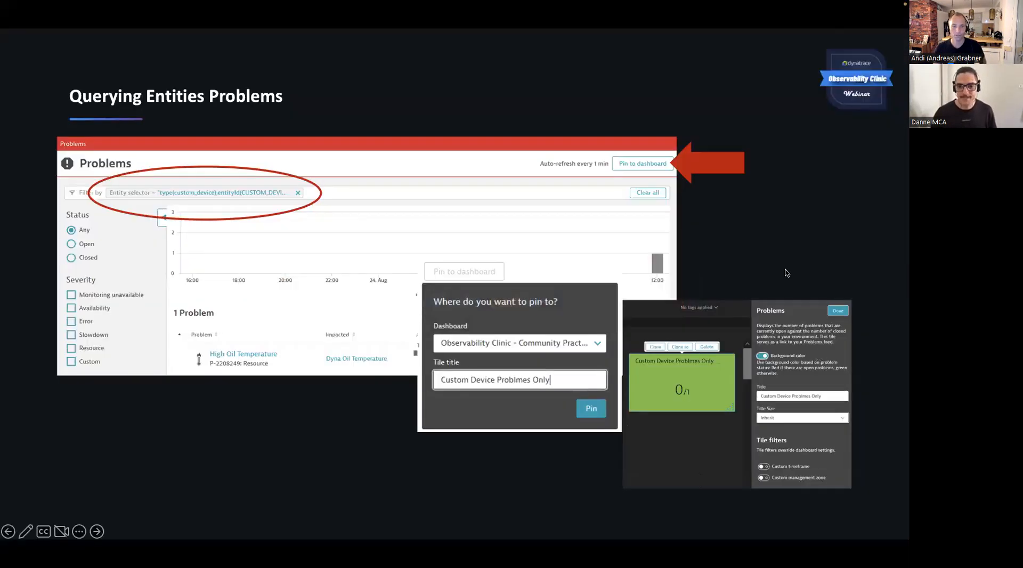
{"action": "left_click", "coordinate": [788, 273]}
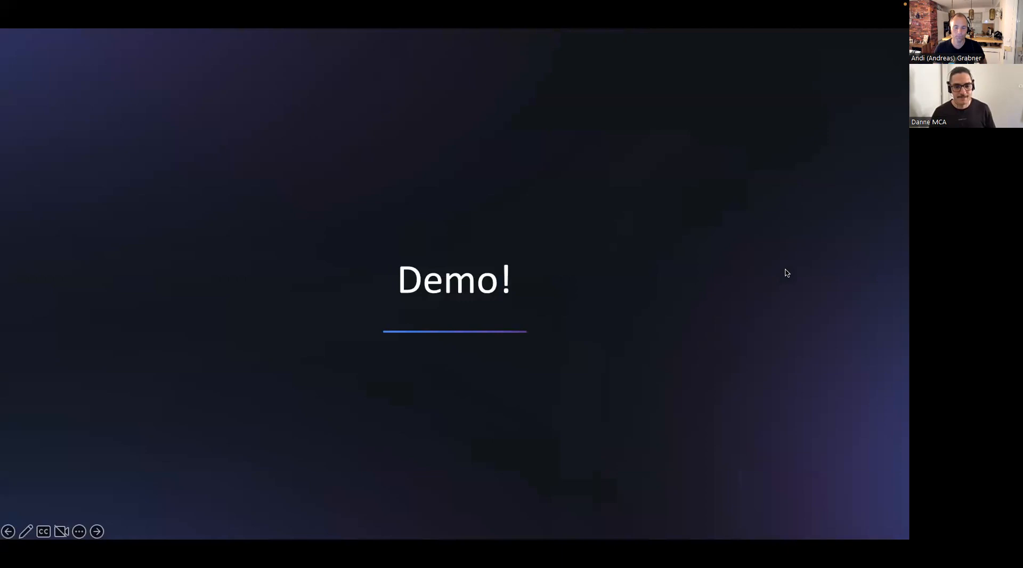
{"action": "left_click", "coordinate": [786, 270]}
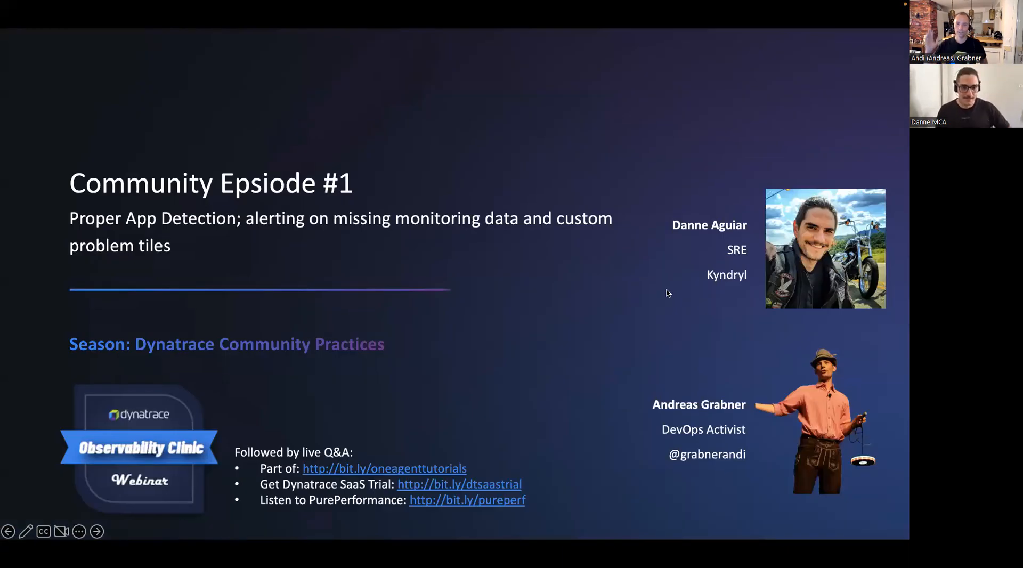